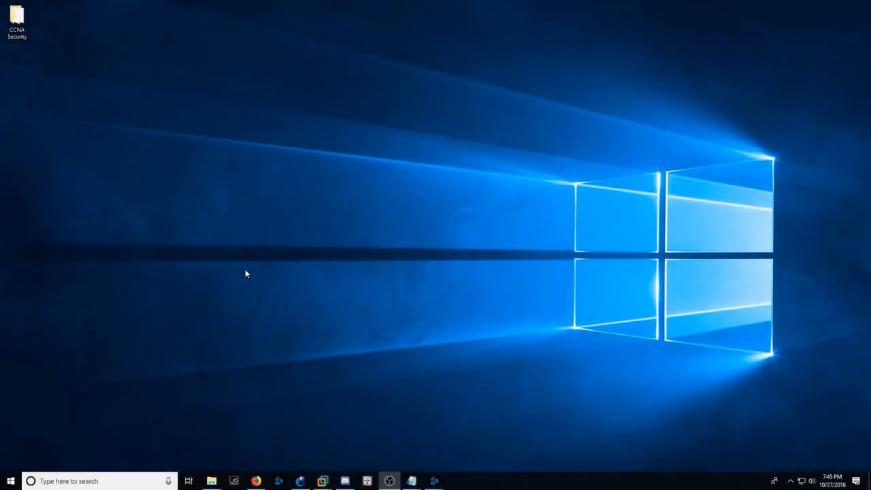
- Review GNS3, the GNS3 VM in VMware Workstation, and the Firefox pages for Cisco ASAv, its GNS3 marketplace appliance and the Java download
click(300, 481)
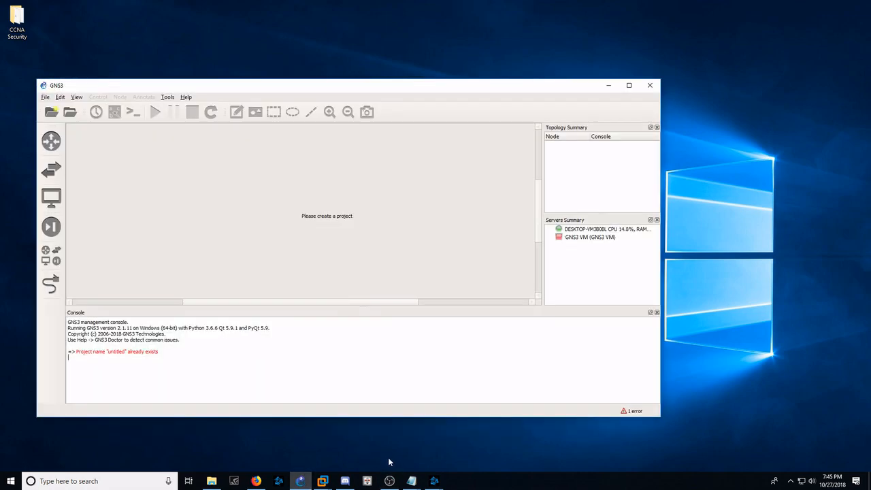
click(355, 447)
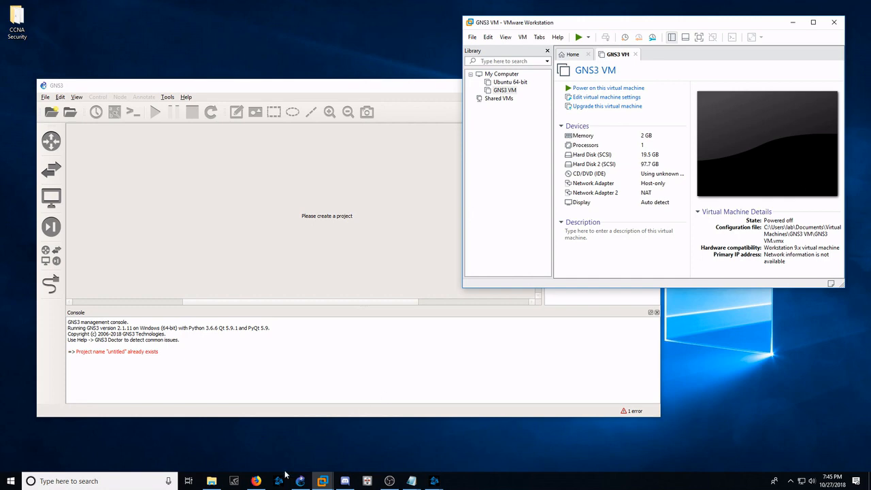
click(255, 480)
click(253, 8)
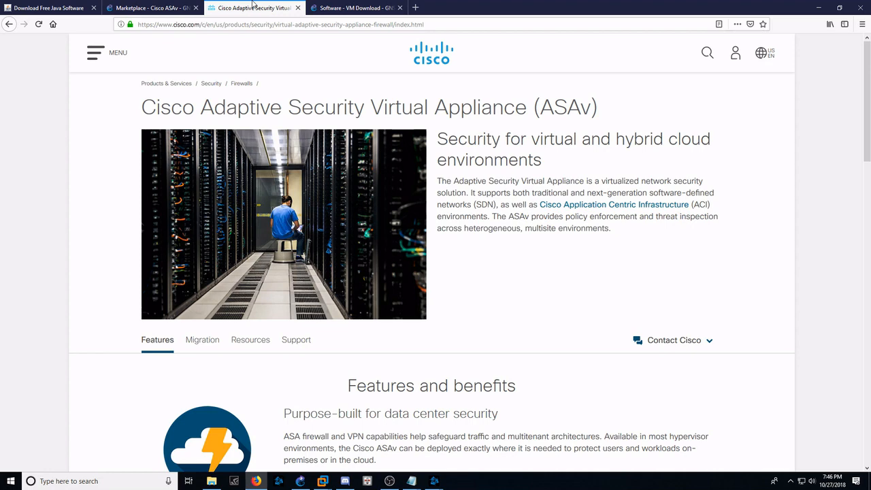
click(144, 7)
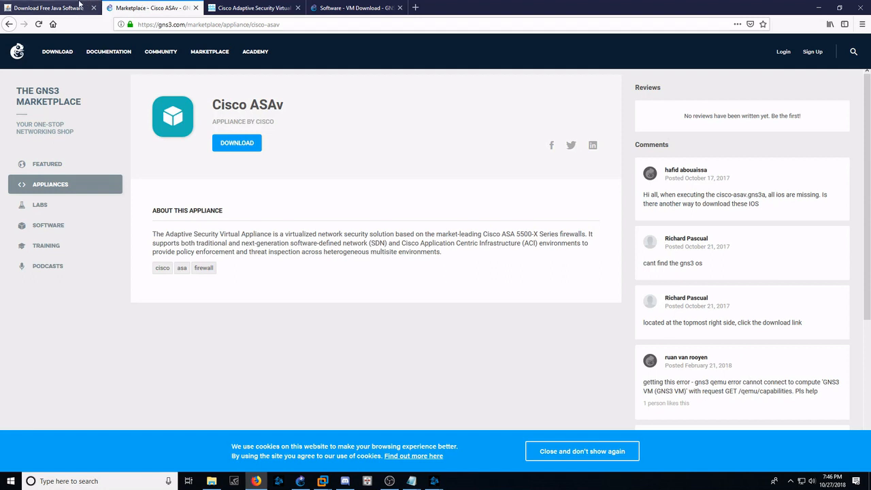
click(80, 6)
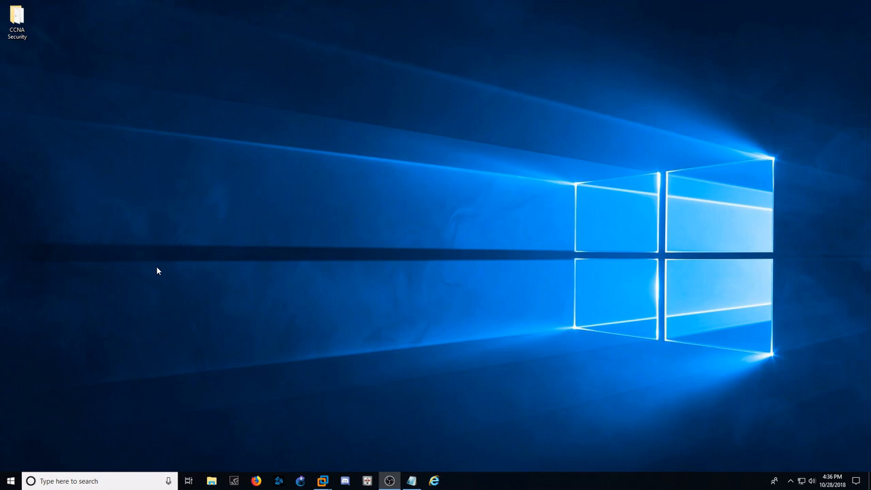
- Switch to VMware Workstation and set the GNS3 VM's memory to 4096 MB in its virtual machine settings
mouse_move(323, 480)
click(346, 442)
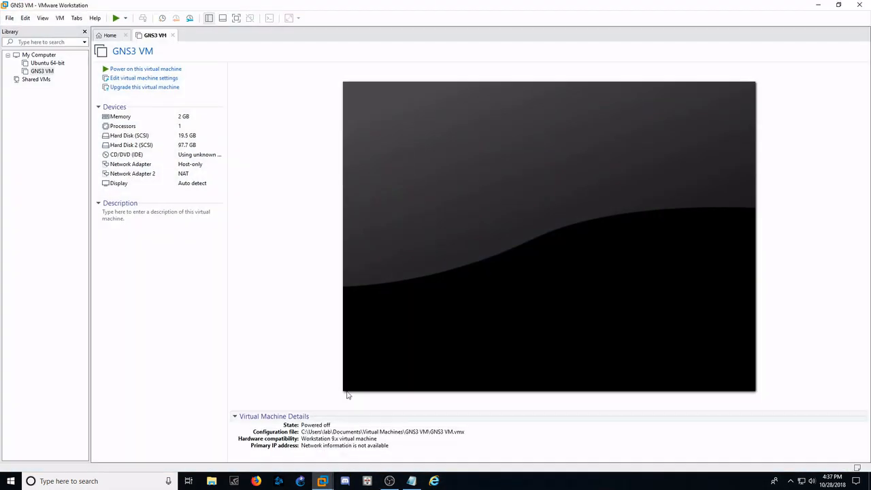
click(175, 79)
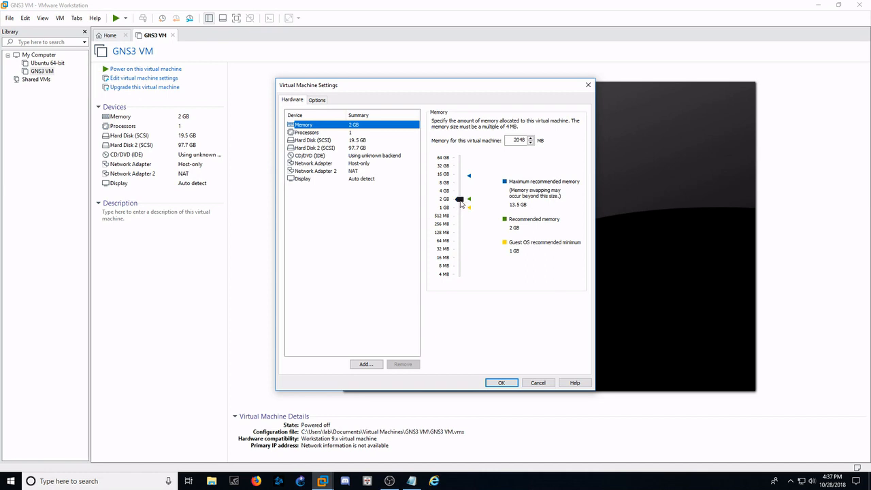
drag(461, 206, 459, 191)
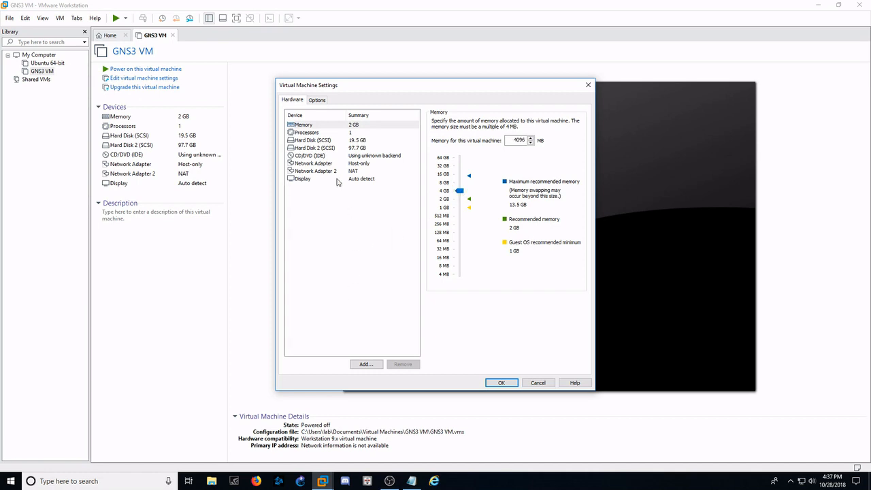
- Add a third network adapter to the GNS3 VM, set it to Bridged, and save the virtual machine settings
click(364, 364)
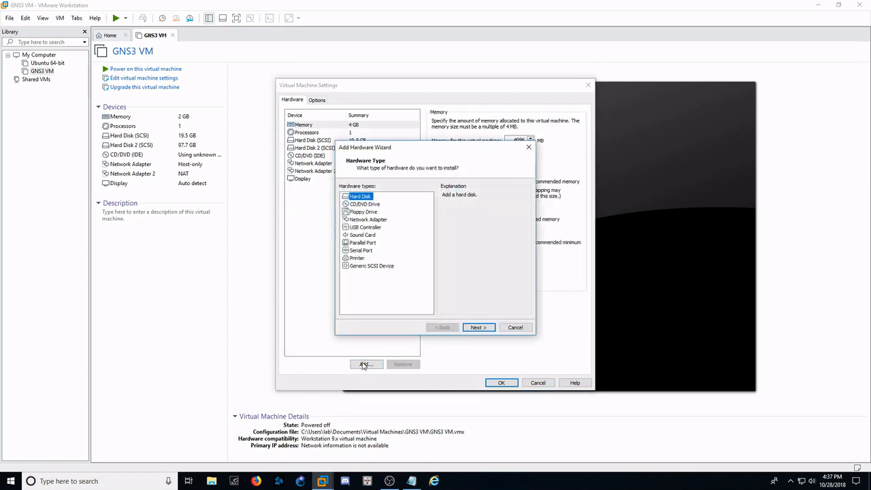
click(371, 219)
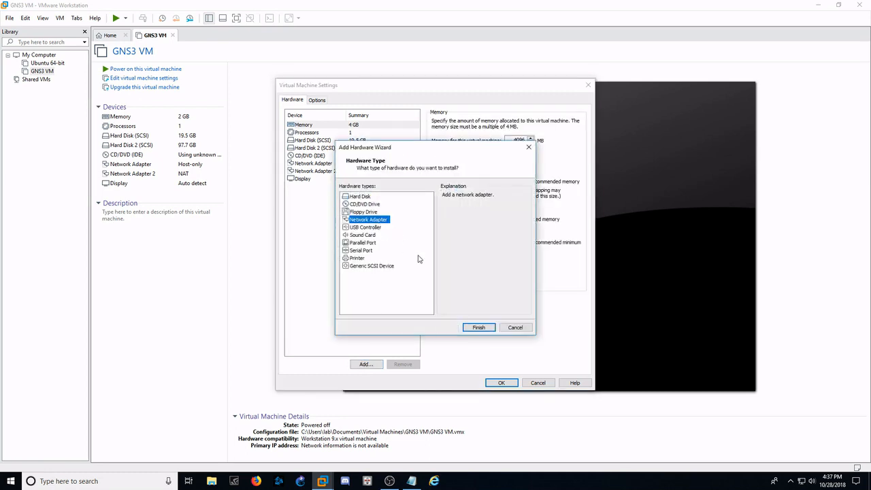
click(479, 328)
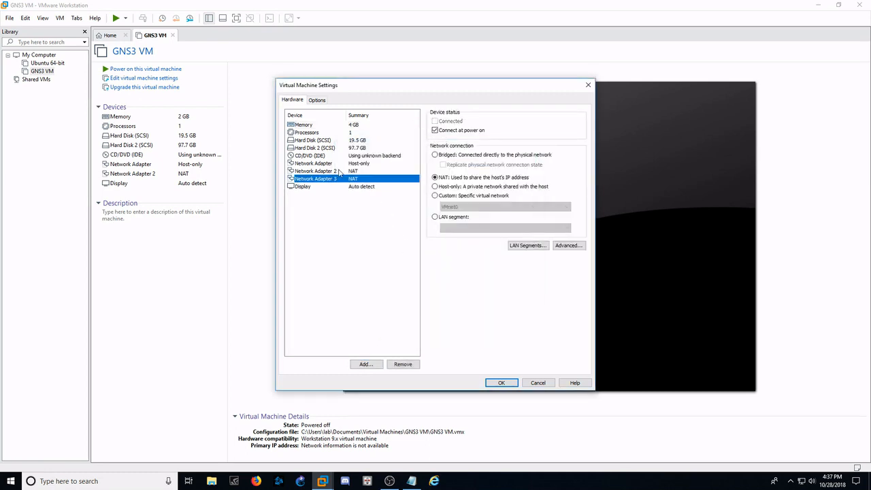
click(435, 155)
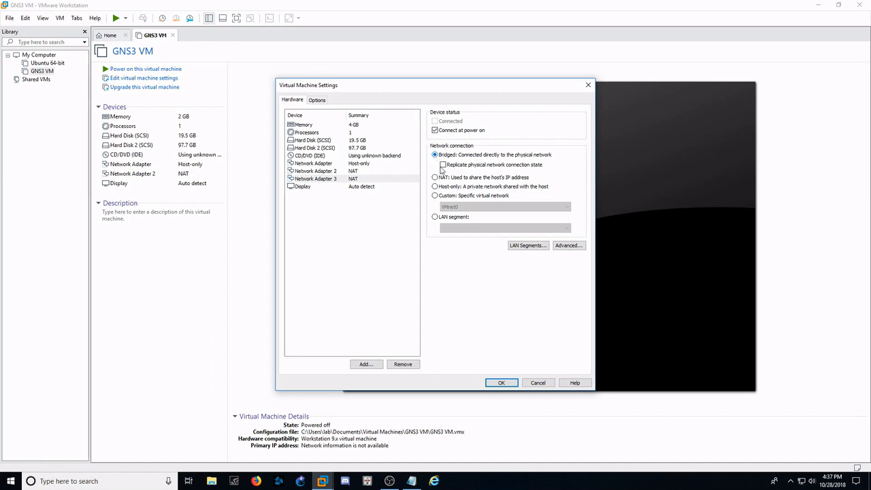
click(501, 382)
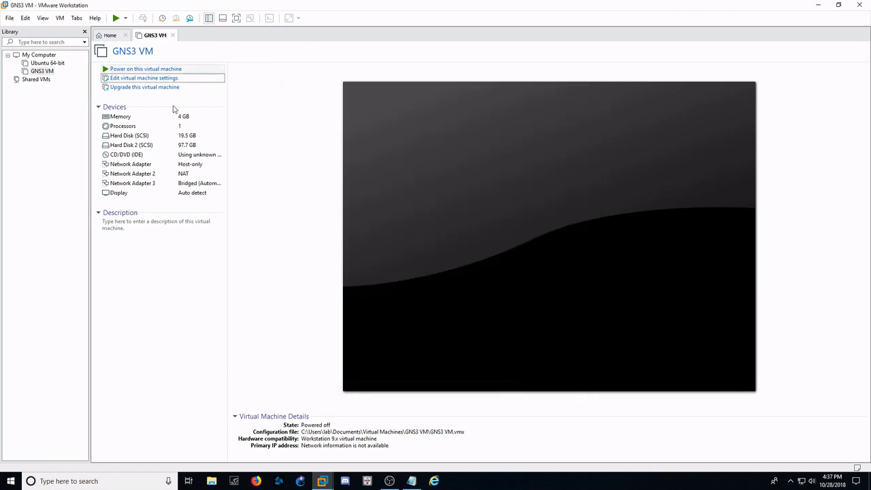
- Launch GNS3 and create a new project named untitled, overwriting the existing project of that name
click(300, 481)
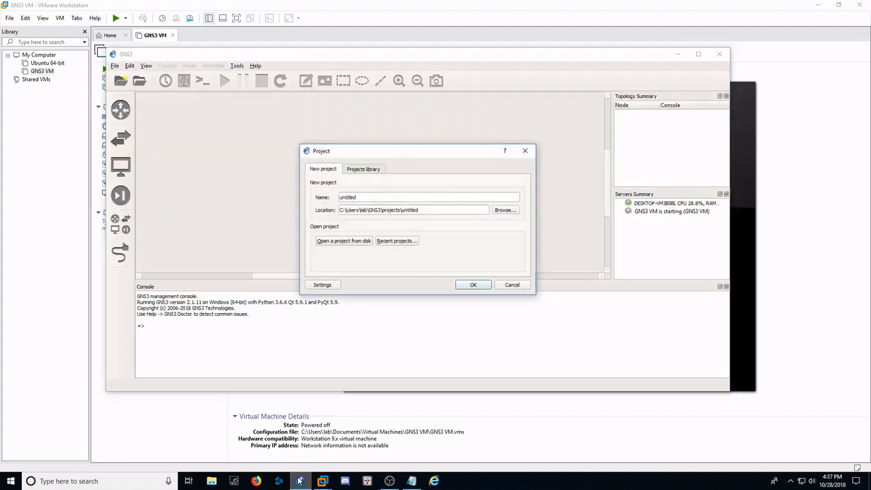
click(300, 481)
mouse_move(302, 470)
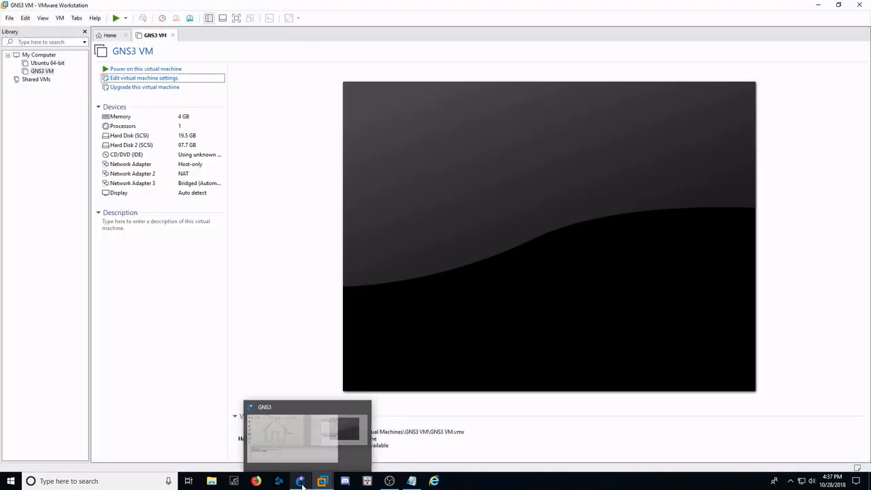
click(304, 443)
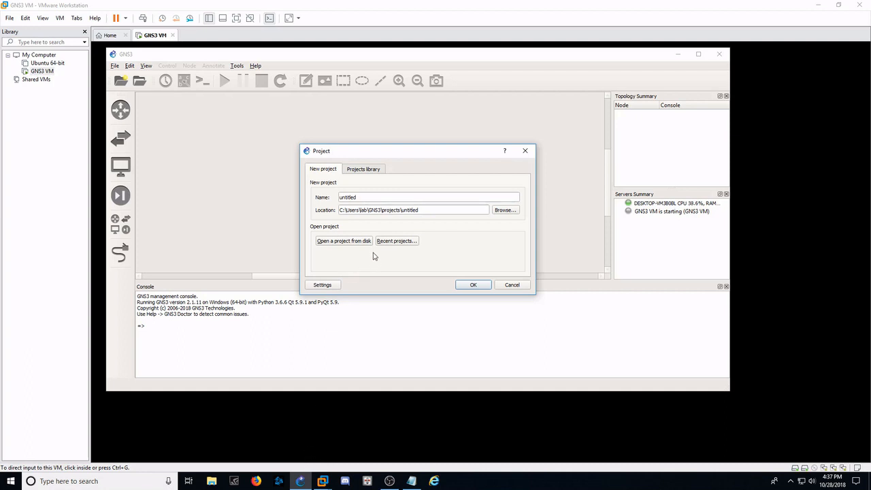
click(473, 284)
click(422, 234)
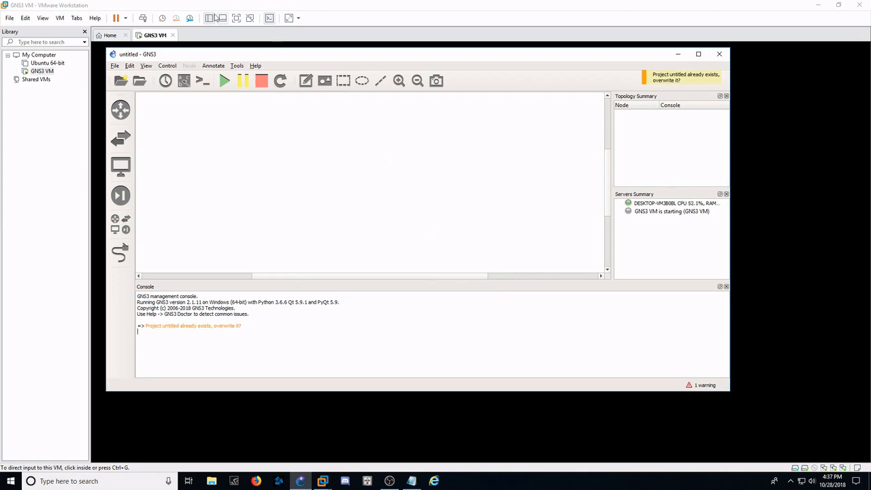
- Import the Cisco ASAv appliance file from the CCNA Security folder on the Desktop
click(116, 66)
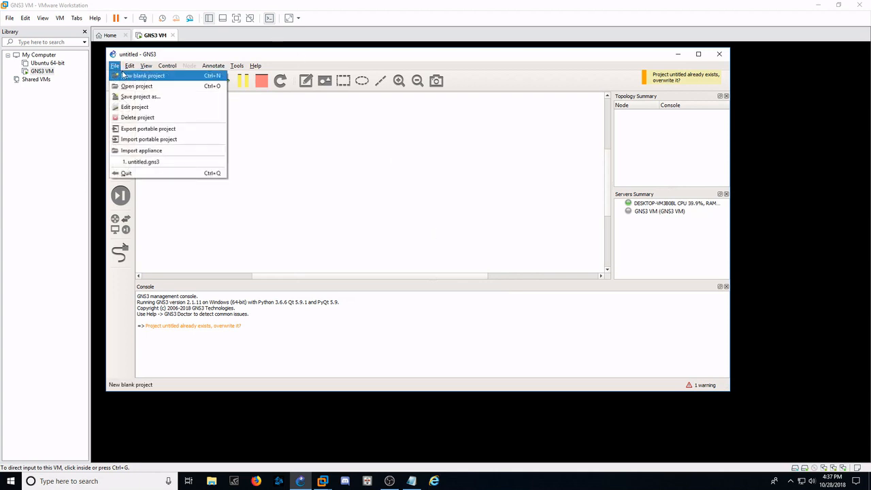
click(138, 151)
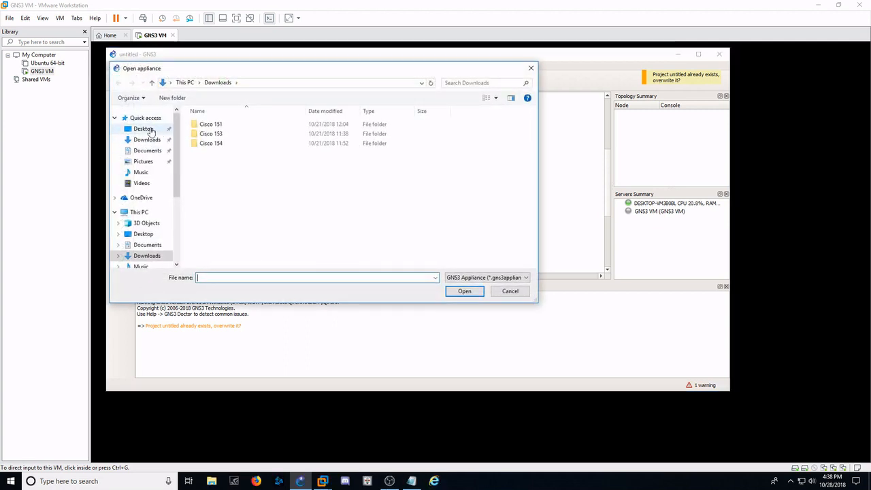
click(148, 129)
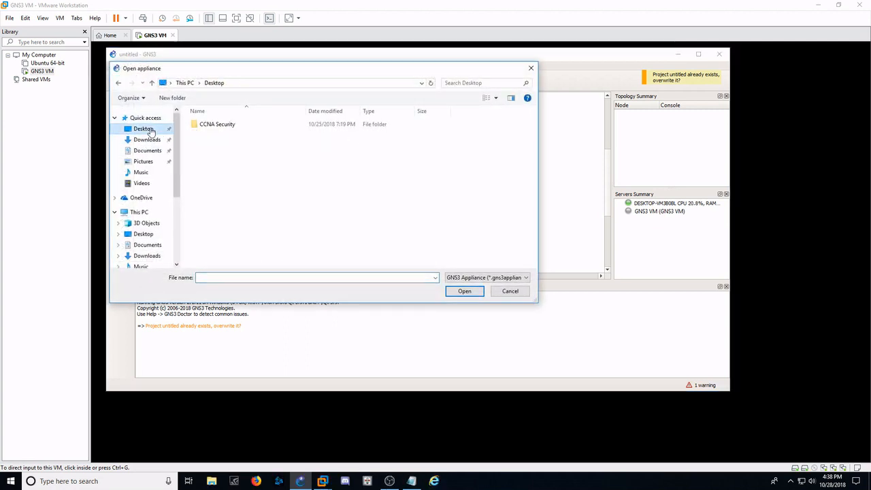
double_click(214, 125)
double_click(212, 125)
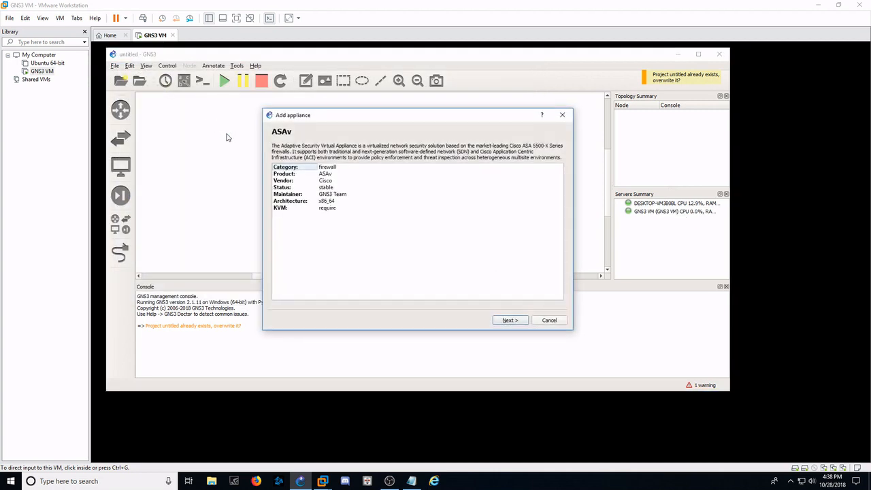
- Accept the GNS3 VM as the server for the ASAv appliance and proceed to the required files list
drag(311, 117, 274, 105)
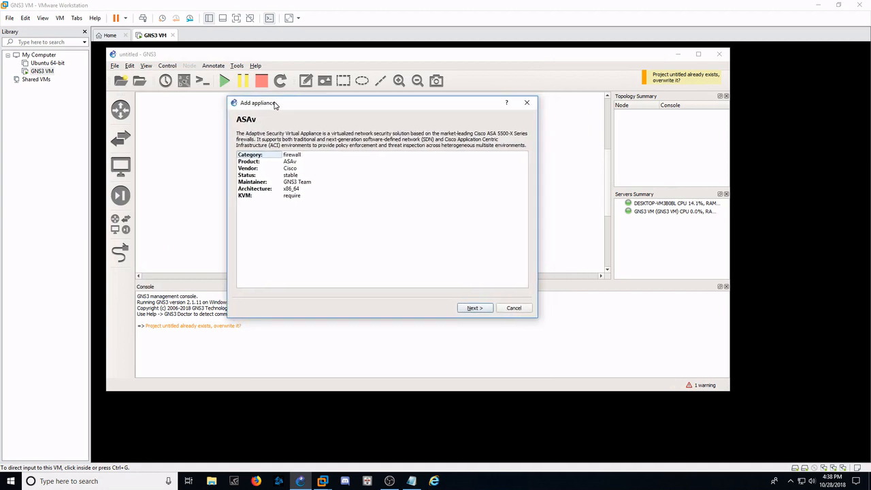
click(474, 308)
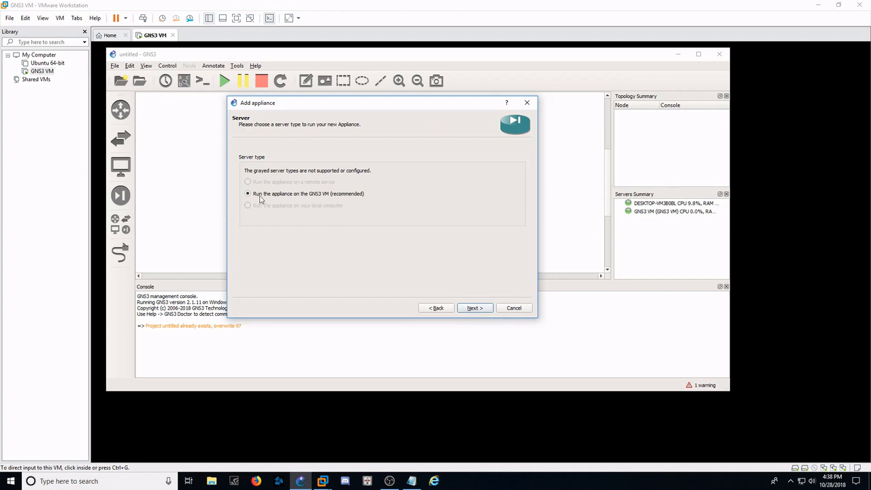
click(474, 308)
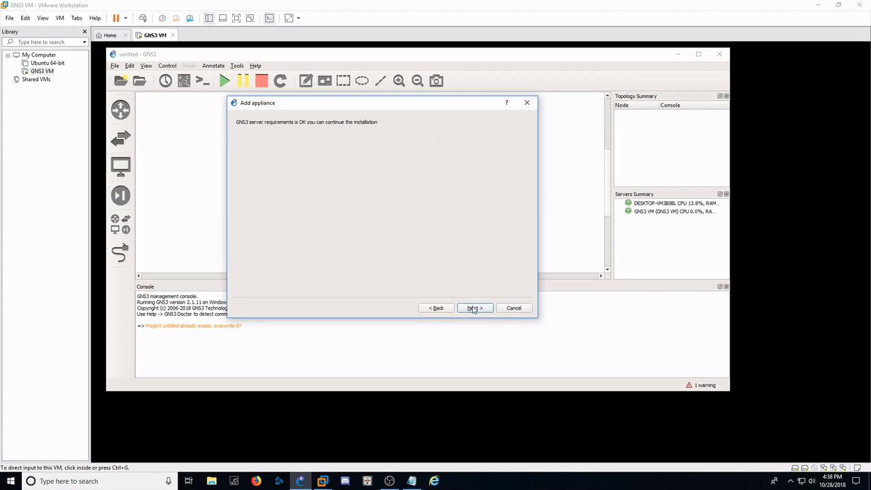
click(474, 309)
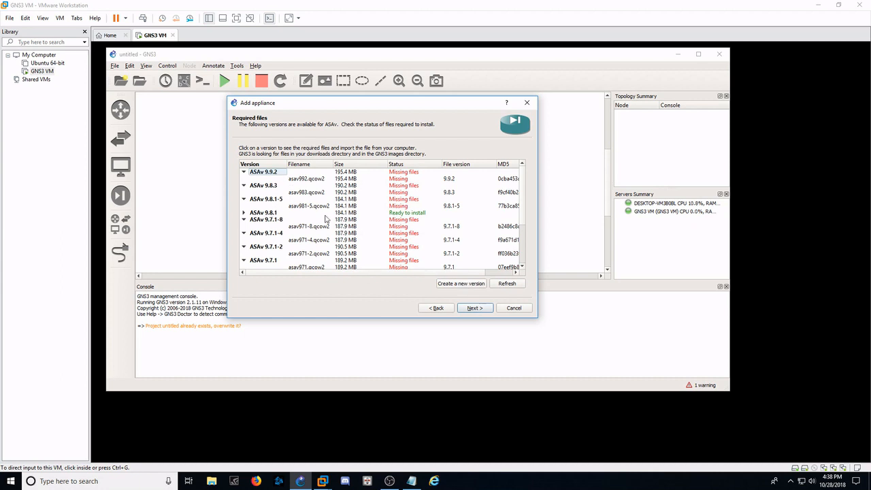
- Choose ASAv version 9.8.1 for installation, accepting the Qemu binary /usr/bin/qemu-system-x86_64 (v2.5.0) and the summarized settings
click(415, 214)
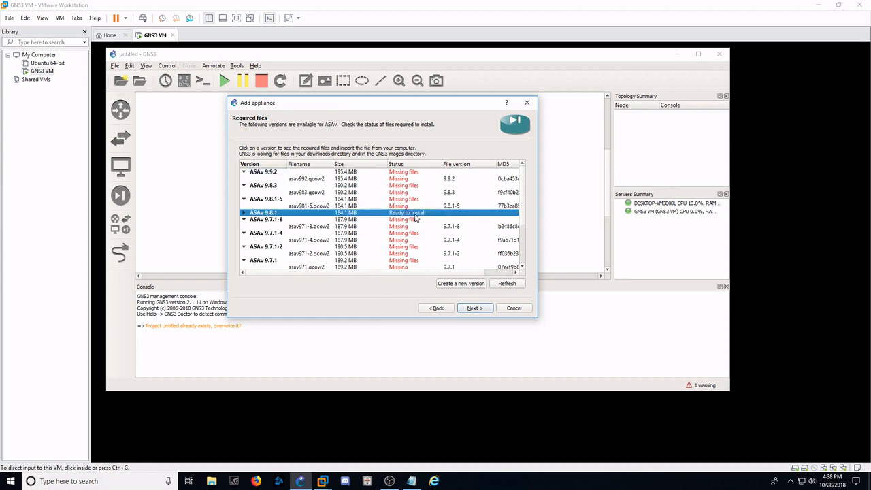
click(476, 309)
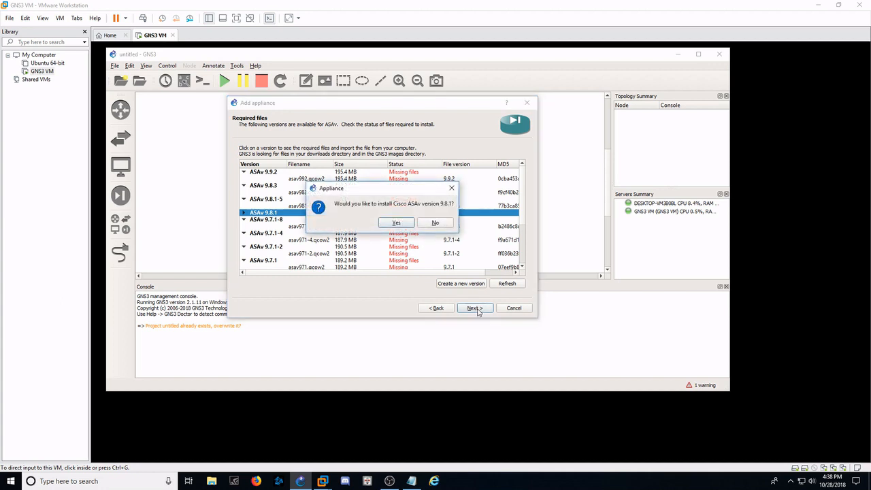
click(402, 227)
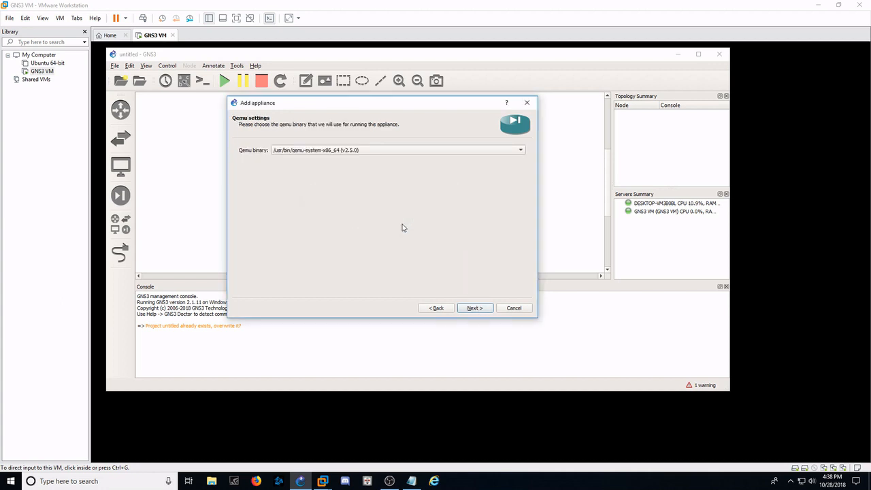
click(477, 309)
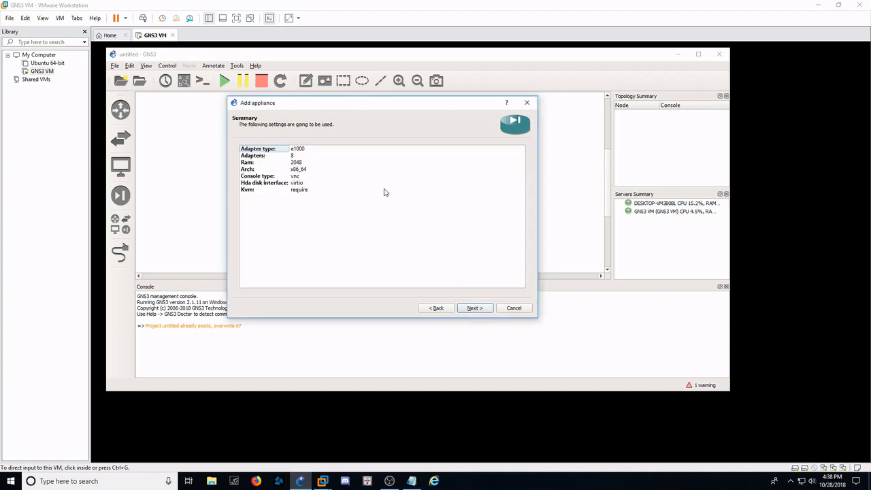
click(480, 308)
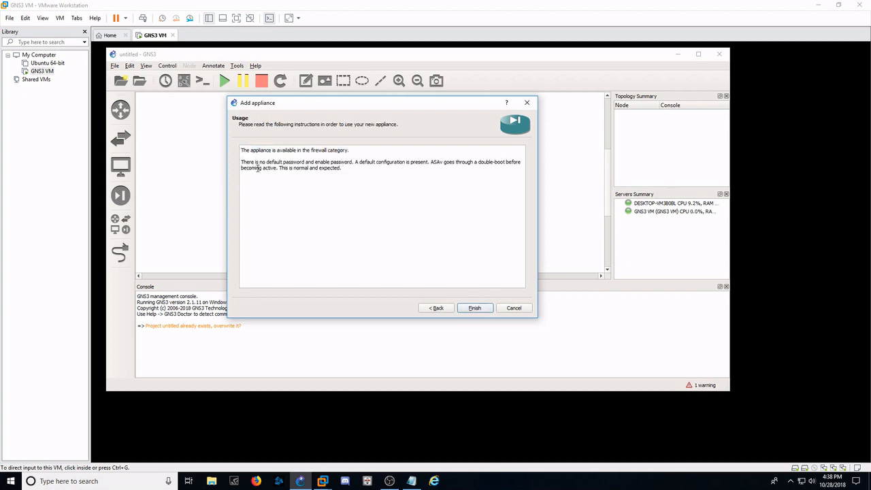
- Read the usage notes on default passwords and double-boot, and finish adding the ASAv appliance
drag(261, 162, 350, 160)
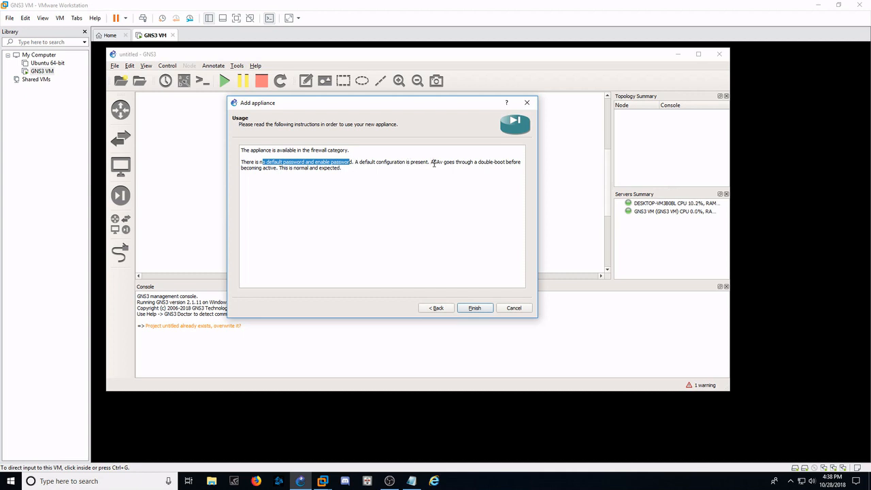
drag(433, 162, 475, 166)
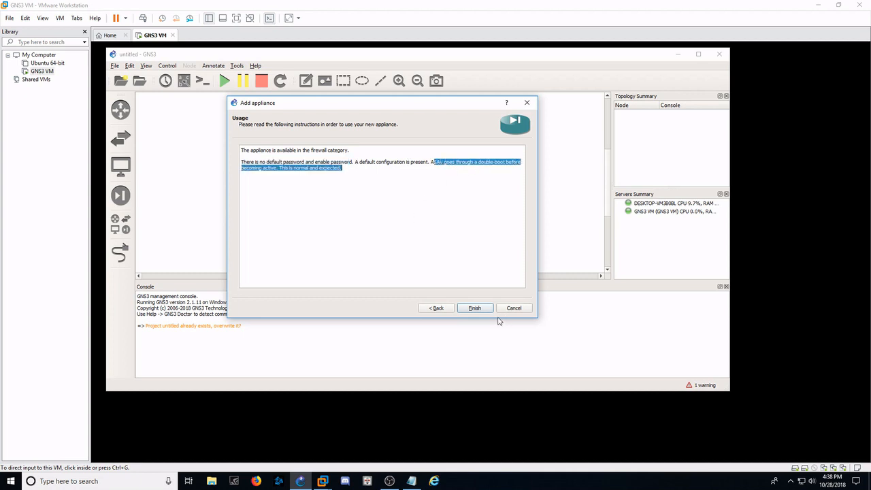
click(475, 308)
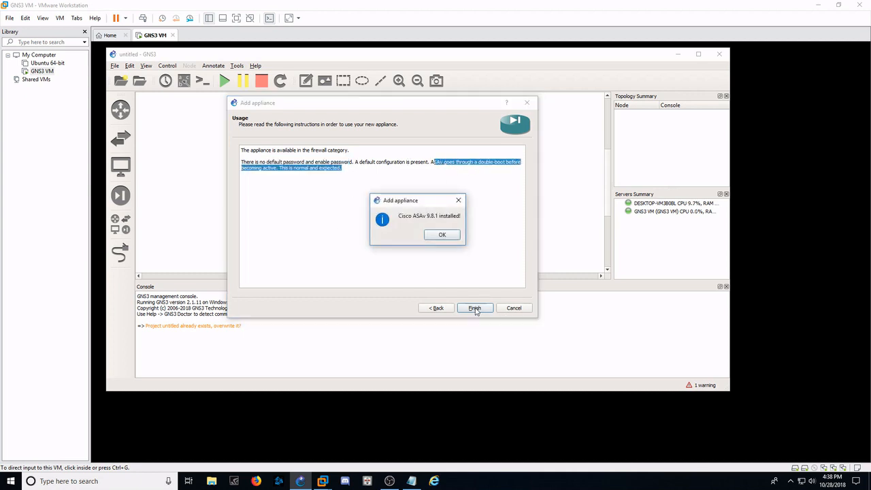
click(451, 238)
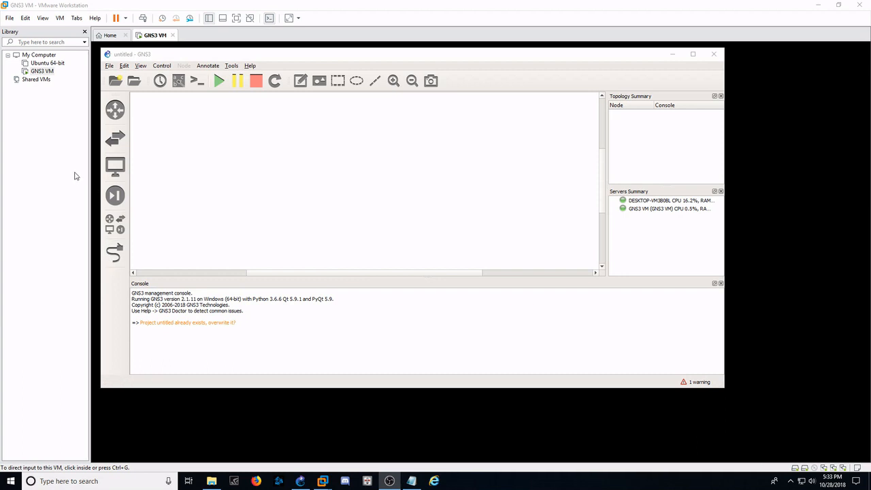
- Place a Cisco ASAv 9.8.1 firewall in the empty topology, start it, and adjust its position slightly
click(116, 195)
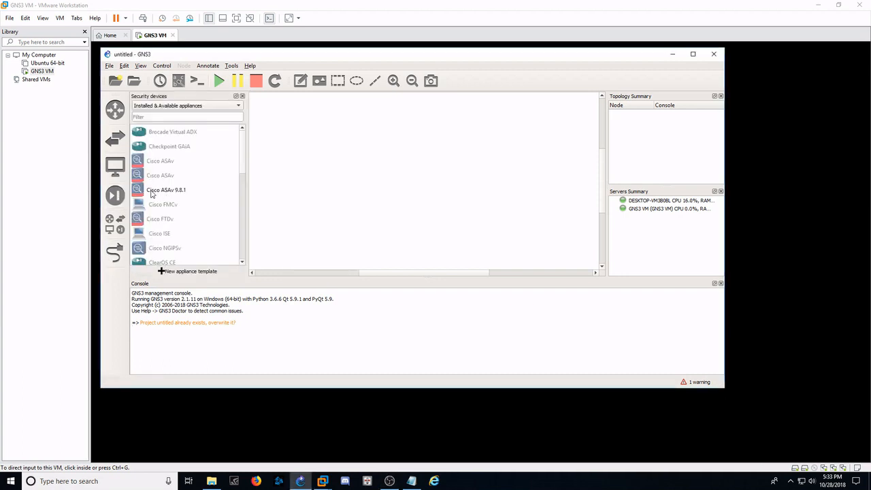
drag(151, 194, 307, 177)
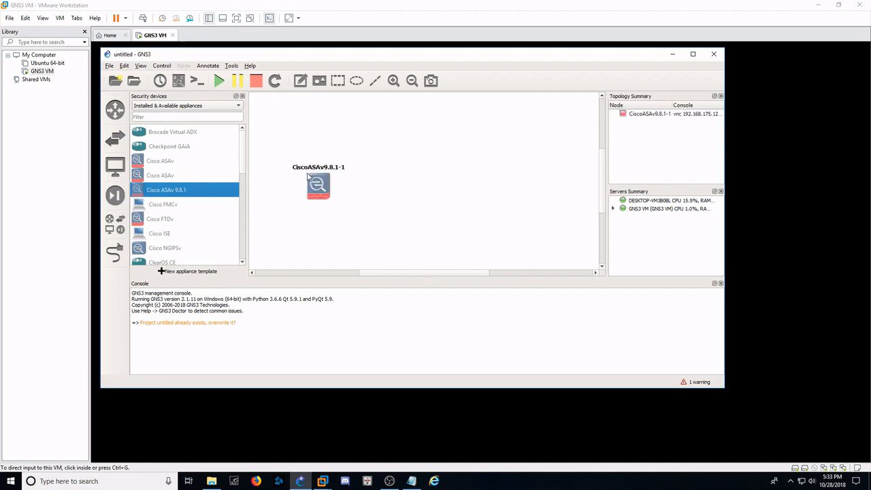
click(218, 81)
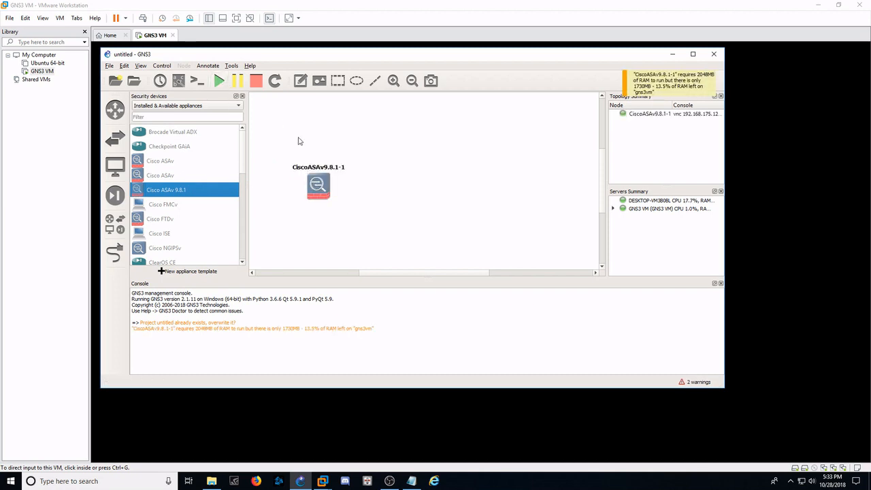
drag(317, 187, 310, 170)
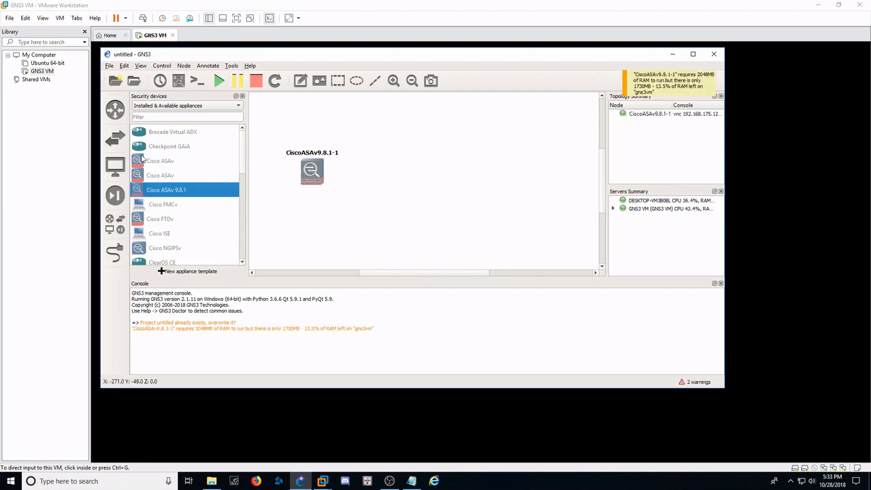
- Add a Cloud node to the right of the firewall, hosted on the GNS3 VM server
click(117, 167)
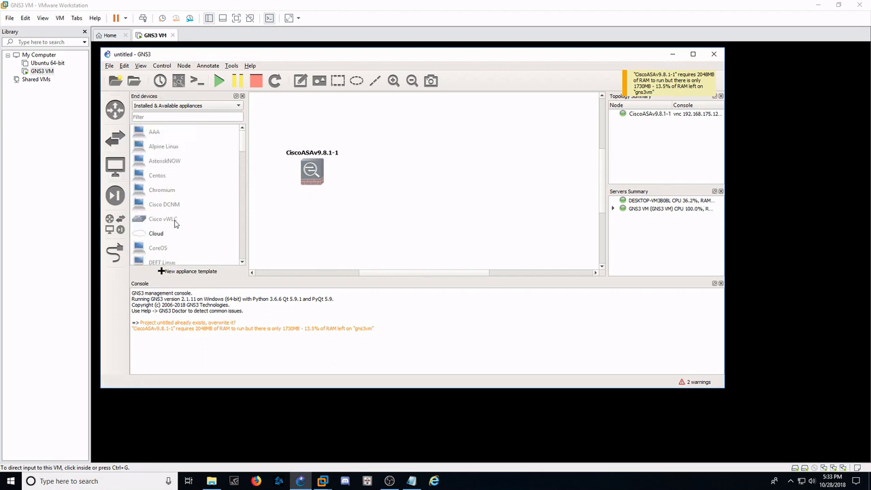
click(151, 235)
drag(151, 235, 432, 179)
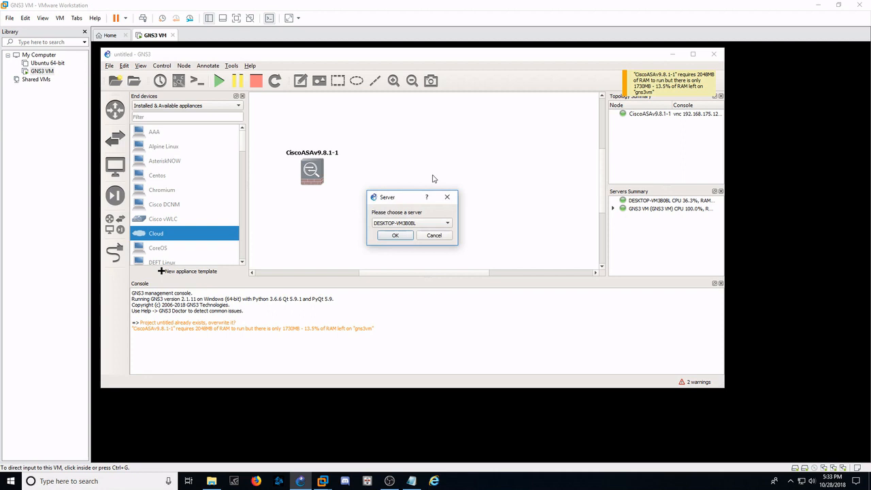
click(405, 223)
click(400, 234)
click(399, 235)
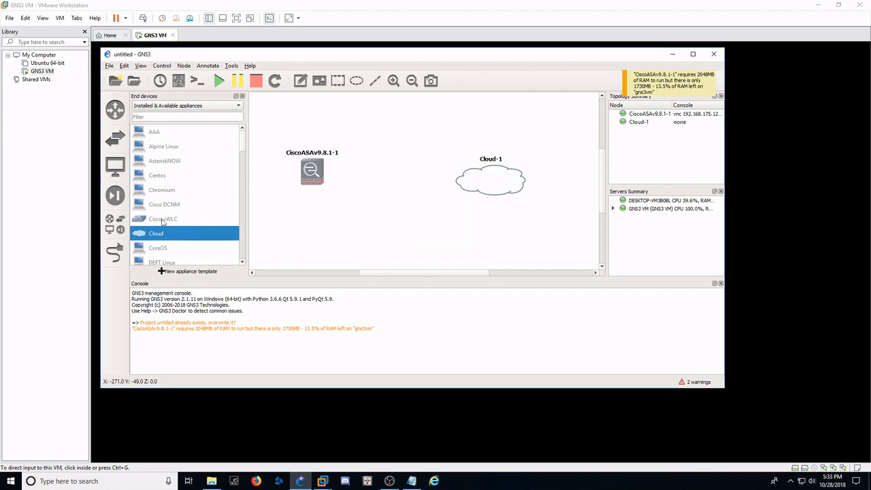
- Link the firewall's Gi0/0 interface to eth2 on the cloud and finish linking
click(115, 251)
click(315, 172)
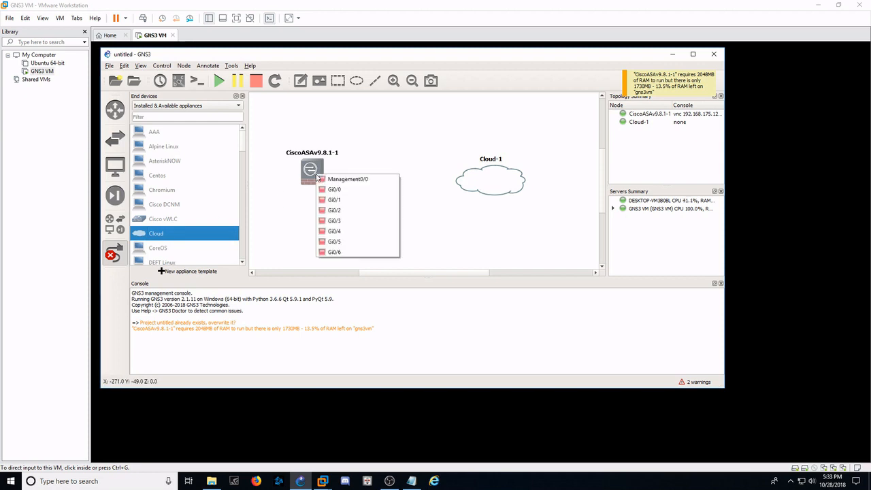
click(482, 176)
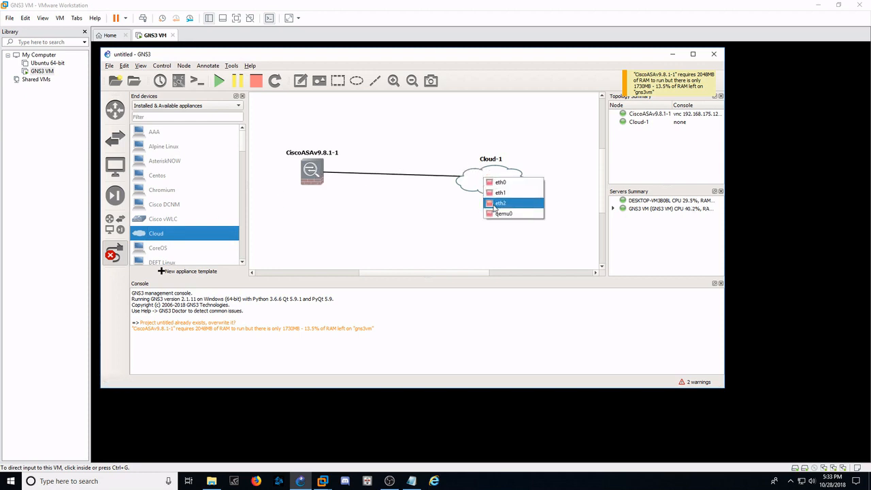
click(493, 205)
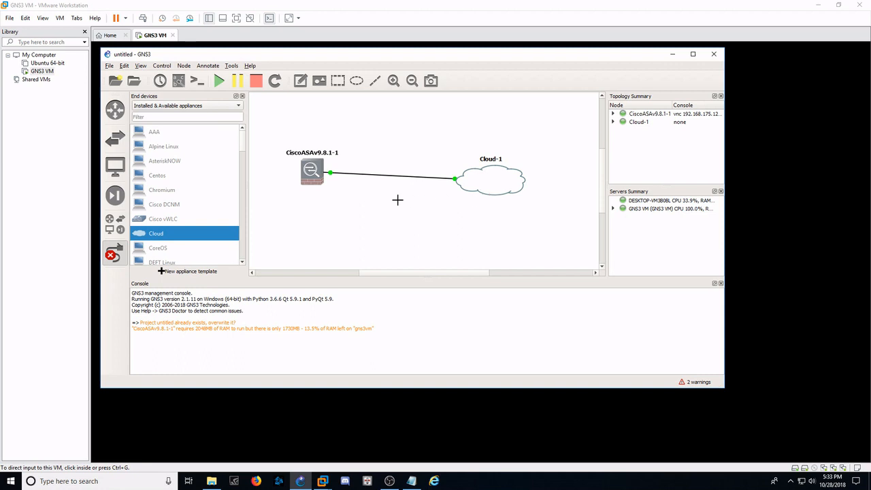
key(Escape)
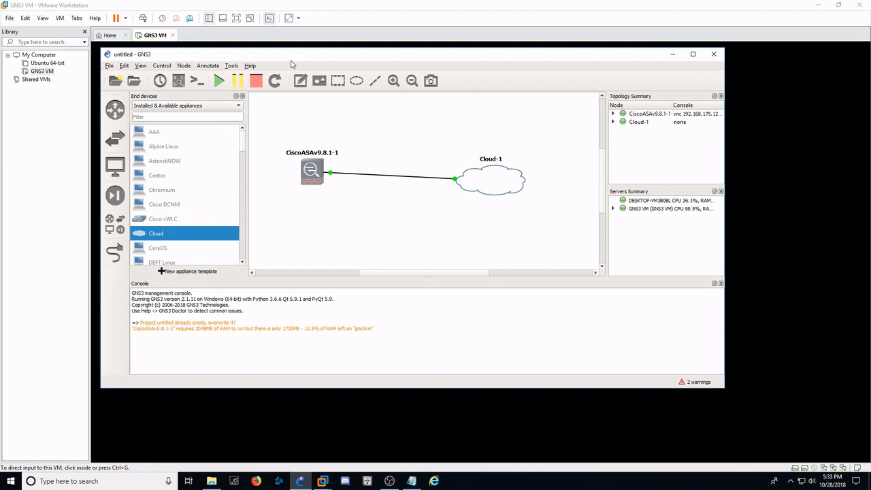
- Show the interface labels and move the Gi0/0 and eth2 labels clear of the link and cloud
click(141, 66)
click(175, 171)
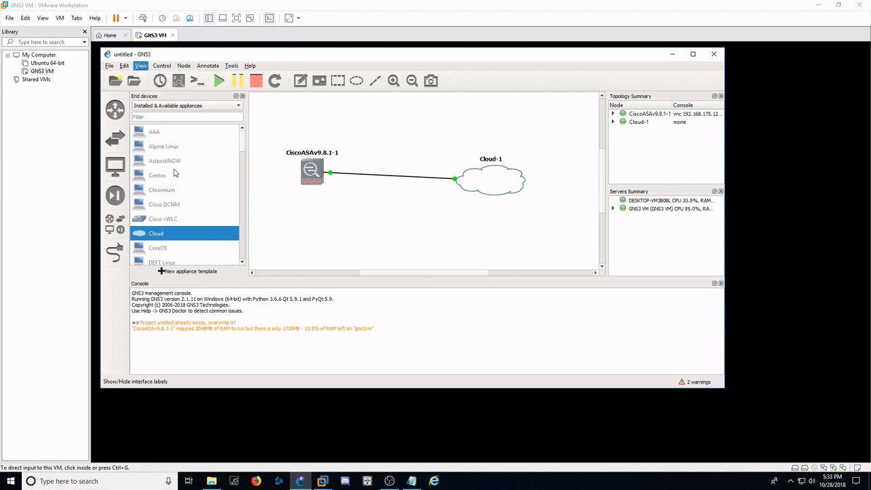
drag(339, 182, 336, 189)
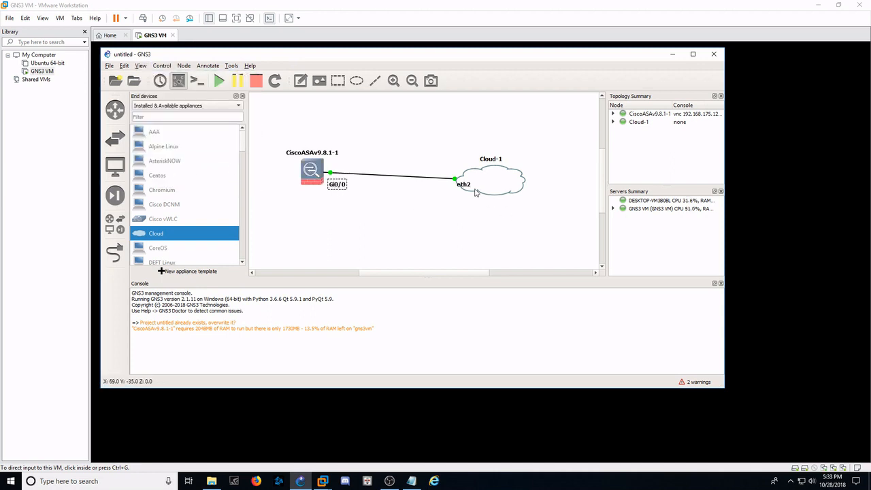
drag(464, 188, 440, 193)
click(393, 204)
- Open the ASAv console and boot the bootflash:/asa981-smp-k8.bin entry
double_click(318, 167)
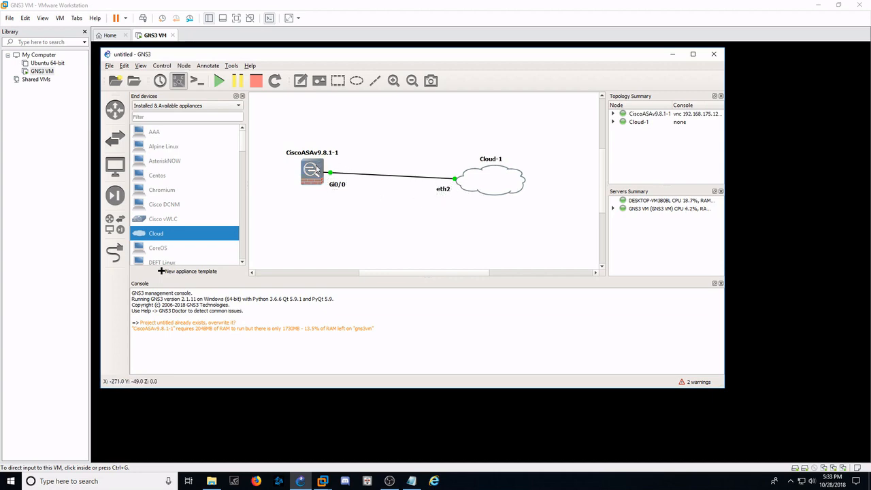
drag(364, 138, 359, 109)
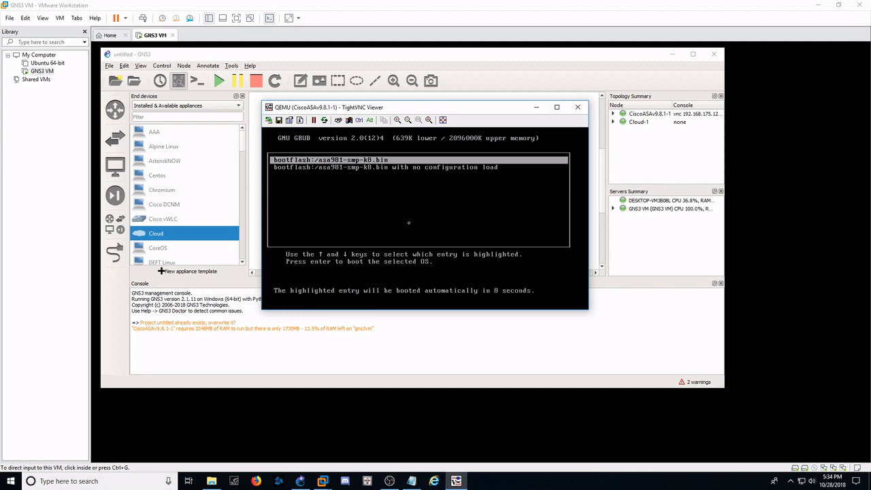
key(Return)
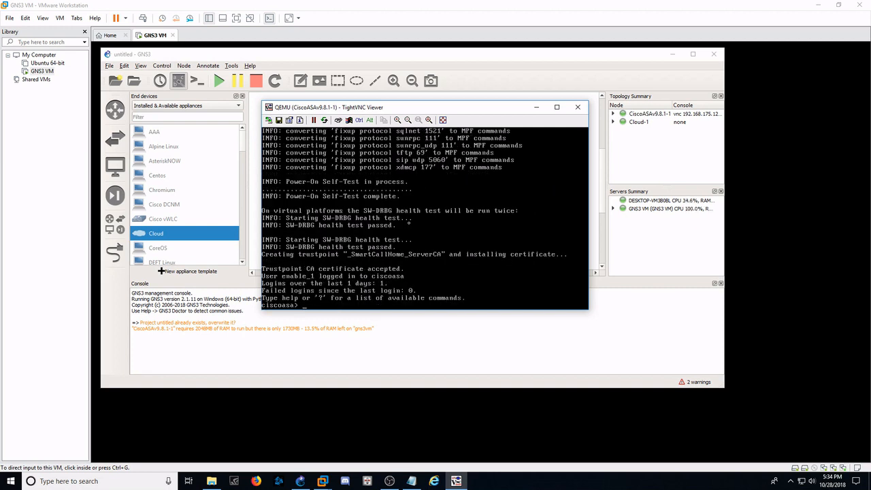
- Enter privileged mode on the ASAv with the en command, leaving the password field empty
text(en)
key(Return)
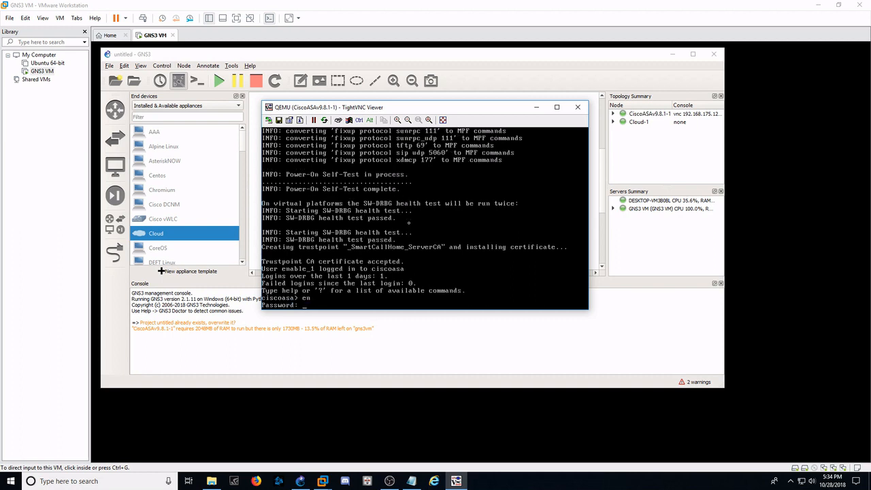
key(Return)
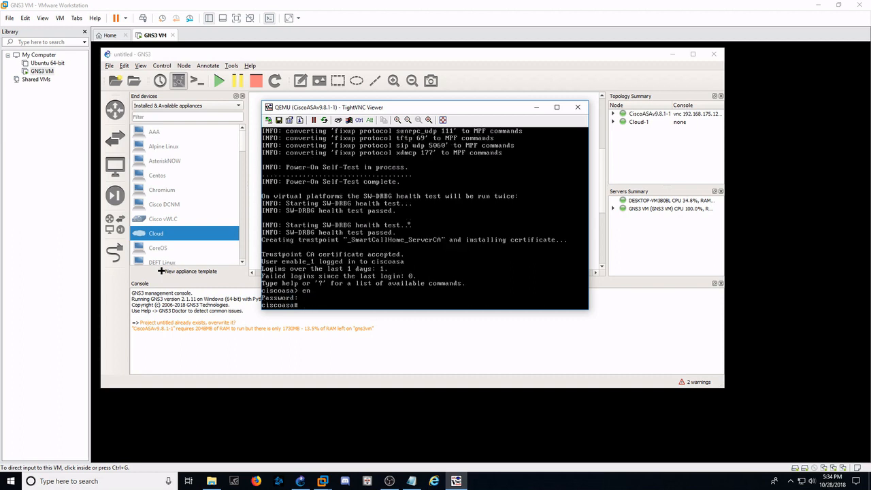
- Enter configuration mode with conf t and answer no to anonymous error reporting
text(conf t)
key(Return)
text(no)
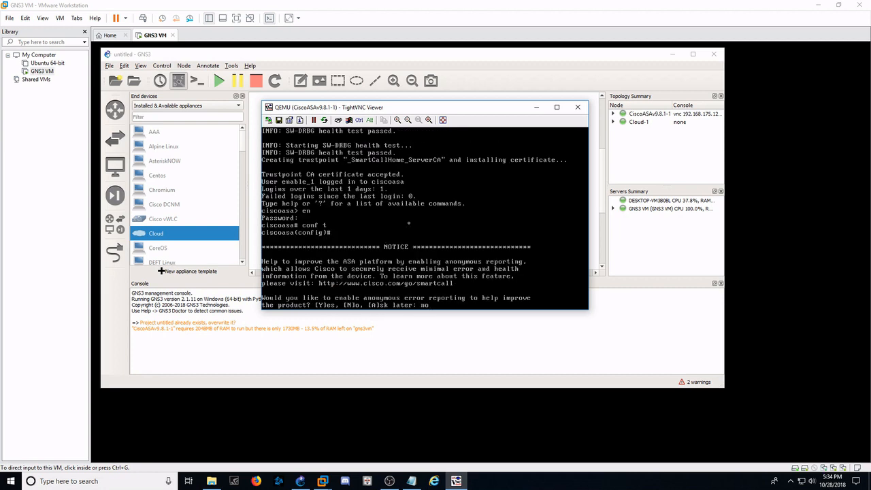
key(Return)
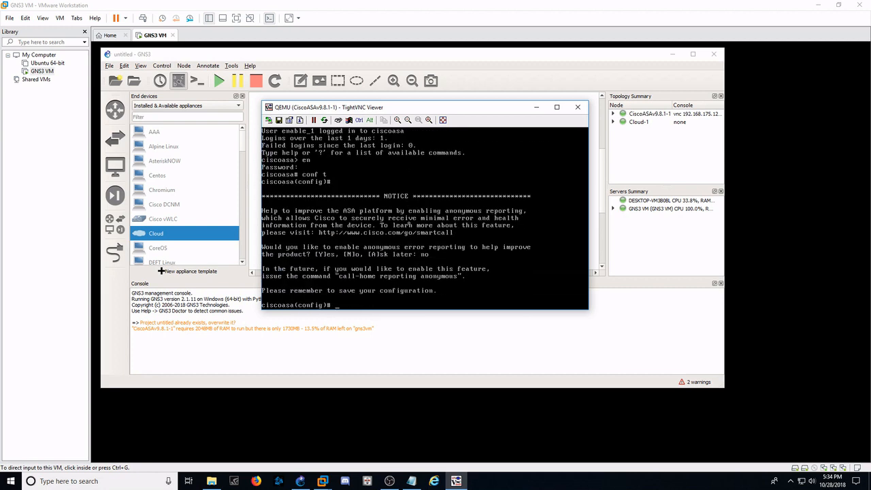
- Configure interface g 0/0 to obtain its IP address through DHCP
text(int g 0/0)
key(Return)
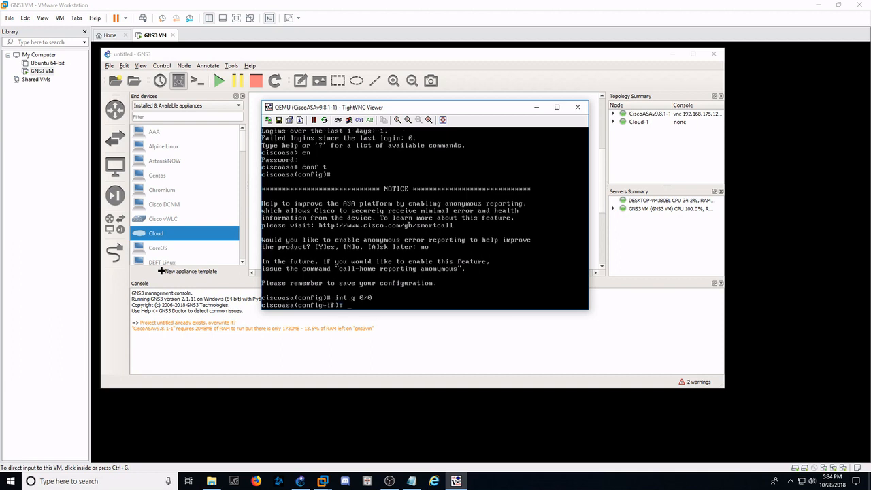
text(ip address dhcp)
key(Return)
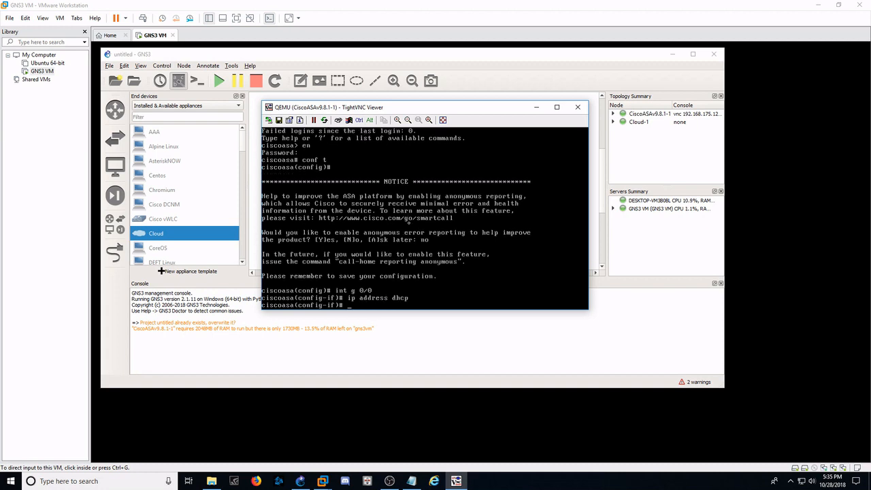
- Name the g 0/0 interface inside, enable it with no shut, and exit interface configuration
text(nameif inside)
key(Return)
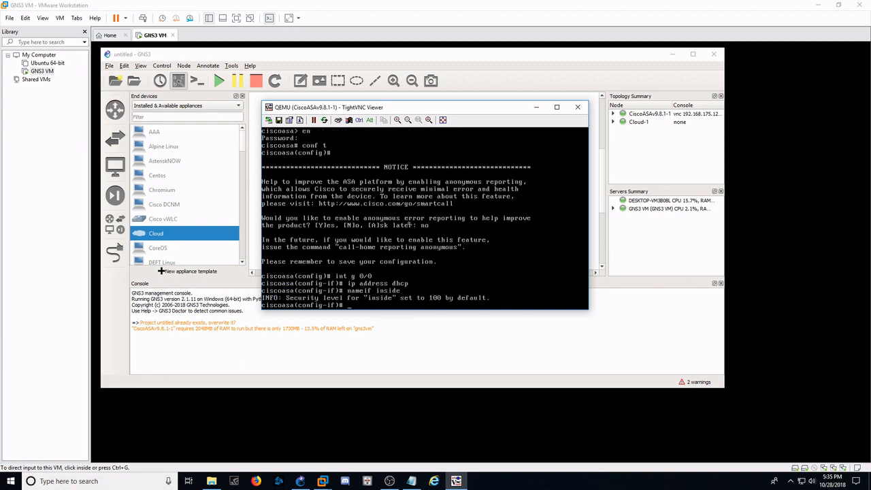
text(no shut)
key(Return)
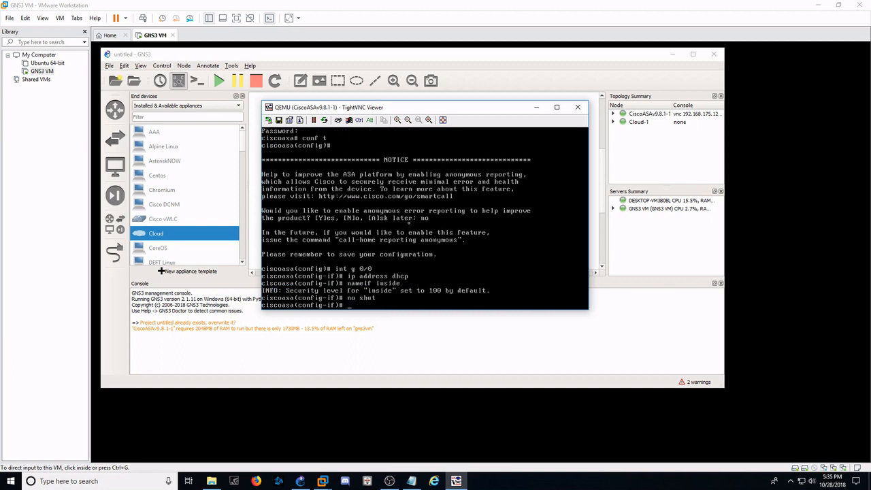
text(exit)
key(Return)
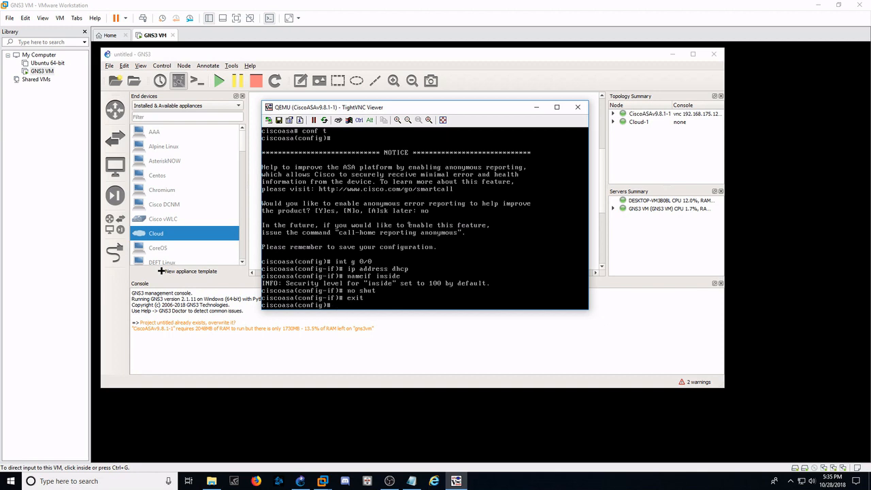
- Create the local user switches with an account password and privilege level 15
key(Tab)
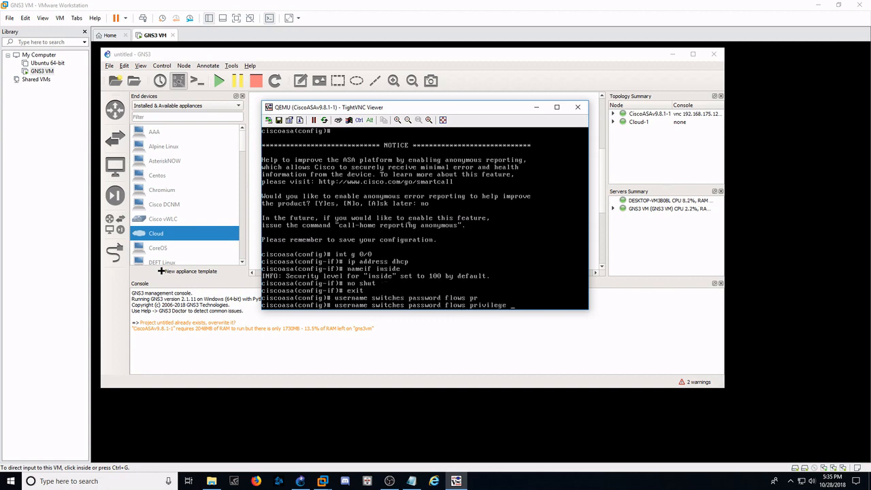
key(Return)
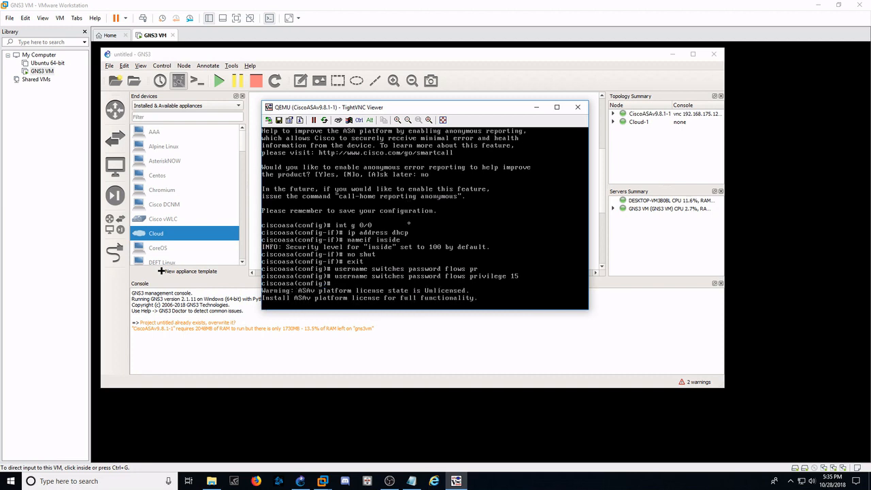
- Enable the ASAv's HTTP server with the command http server en
key(Return)
text(htt)
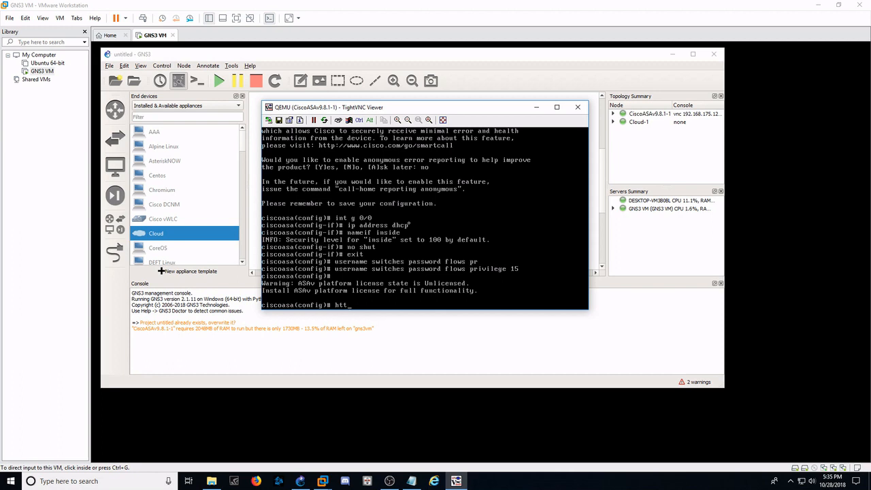
text(p server en)
key(Return)
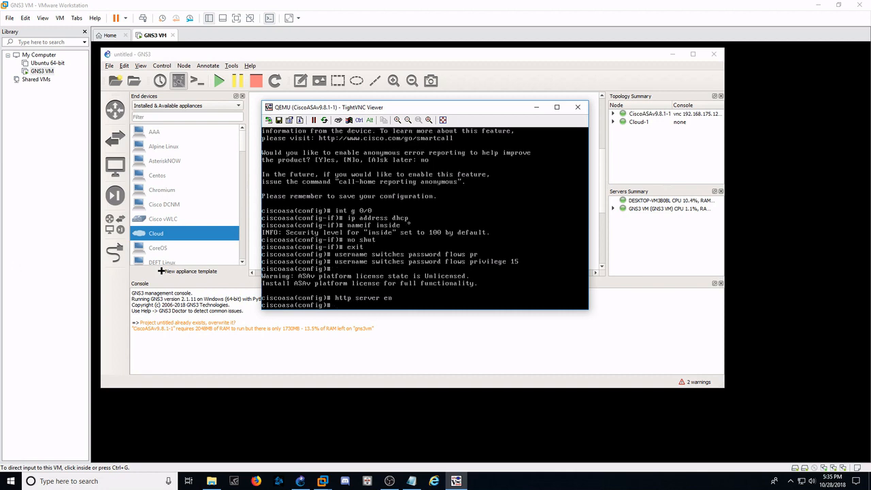
- Allow HTTP access from any address on the inside interface with http 0 0 inside
text(http 0 0)
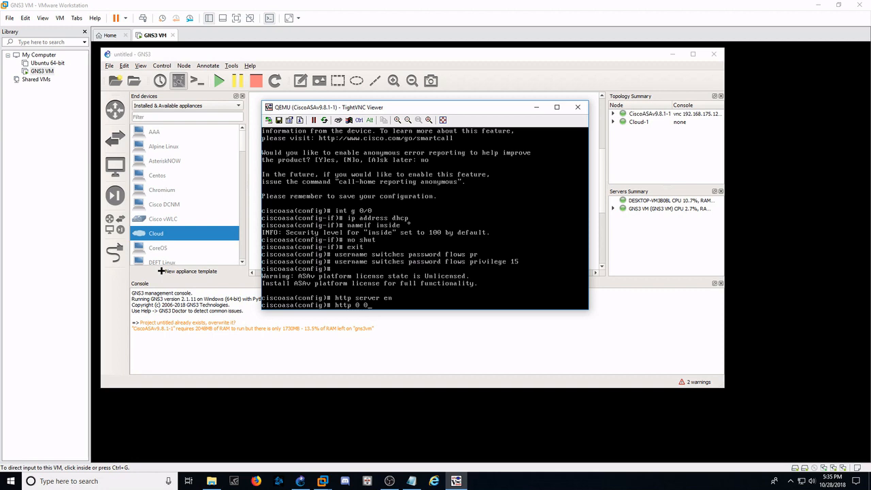
text( inside)
key(Return)
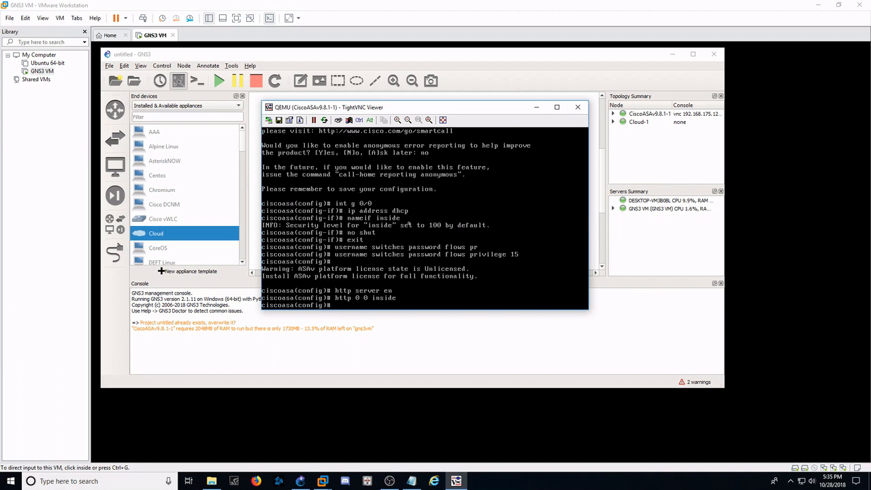
- Run show interface ip brief to check the ASAv's interface addresses and status
text(show interface ip bri)
key(Tab)
key(Return)
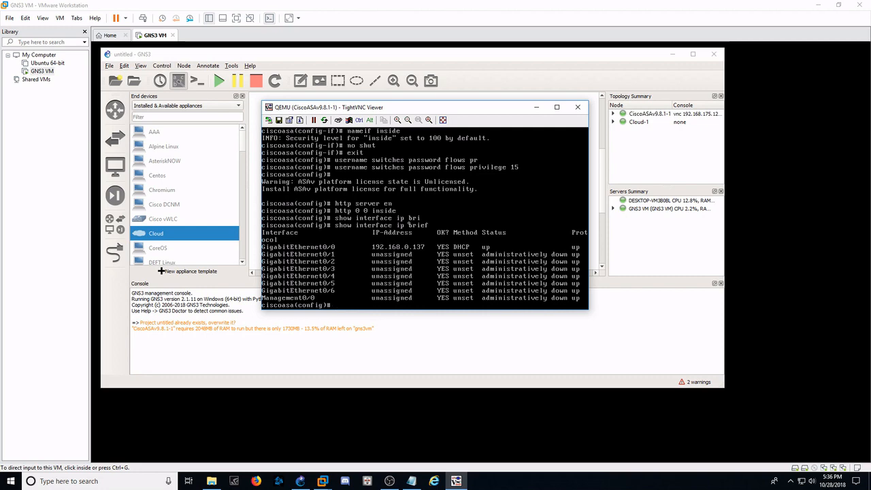
click(256, 481)
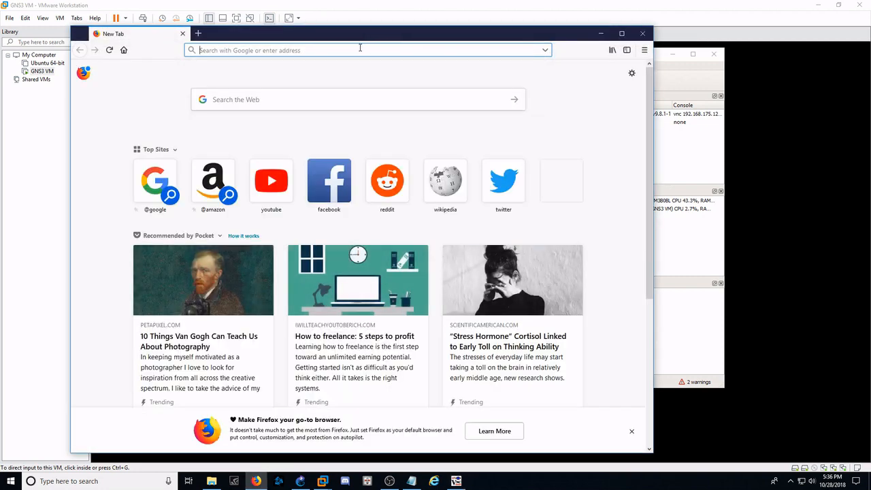
text(https)
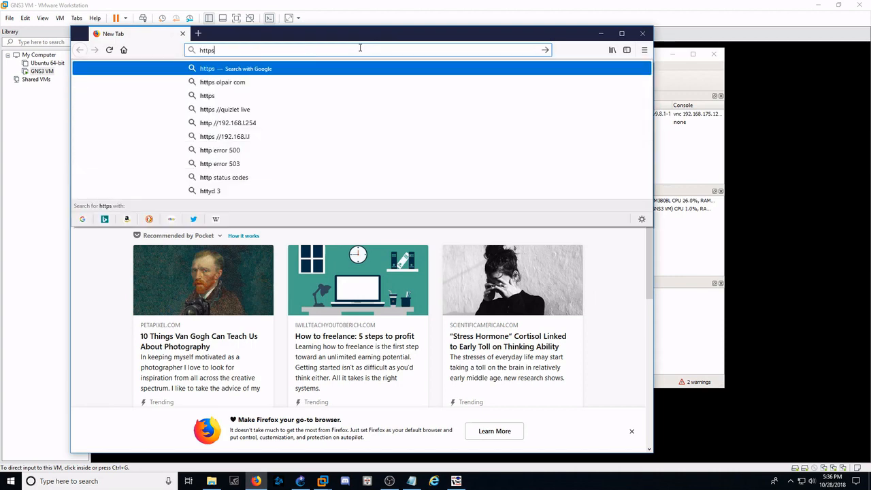
text(://19)
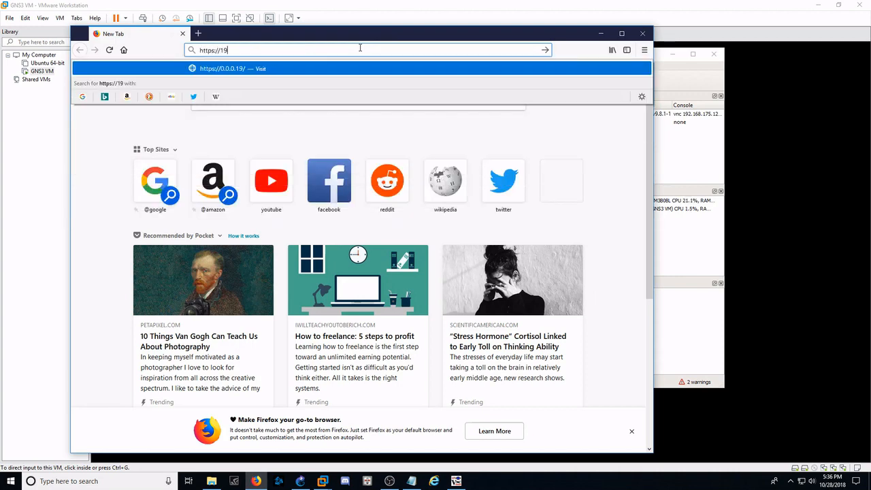
text(2.168.0)
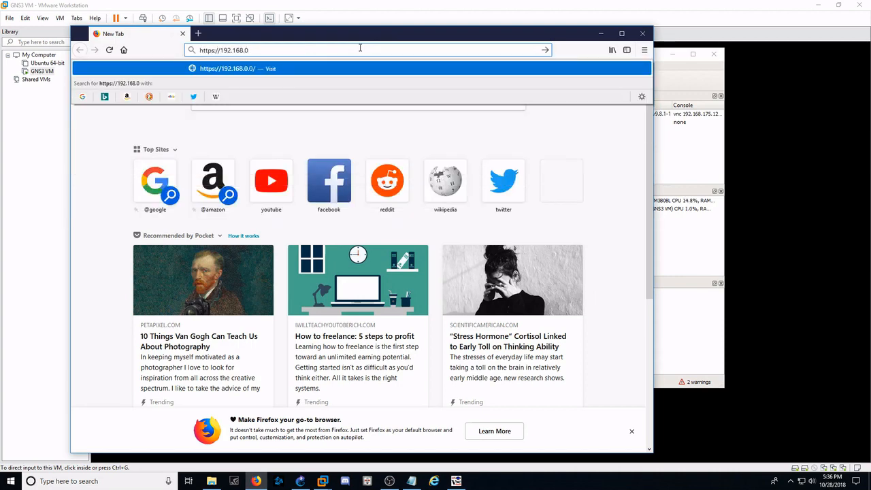
text(.)
drag(375, 37, 429, 66)
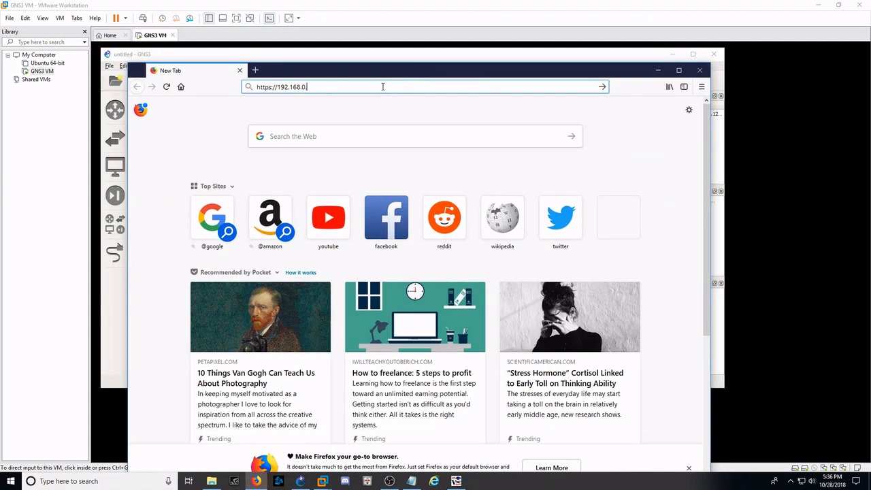
text(137)
key(Return)
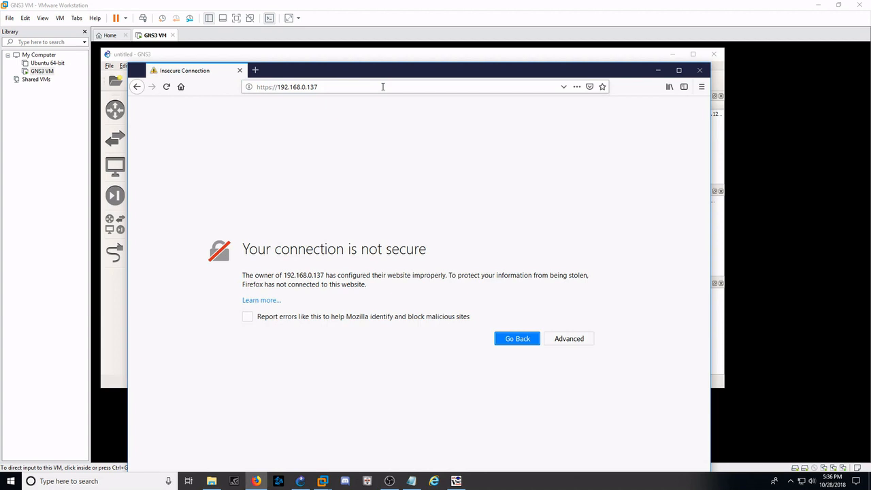
- Add a security exception for the self-signed certificate of 192.168.0.137 to reach the Cisco ASDM page
drag(401, 73, 385, 11)
click(563, 276)
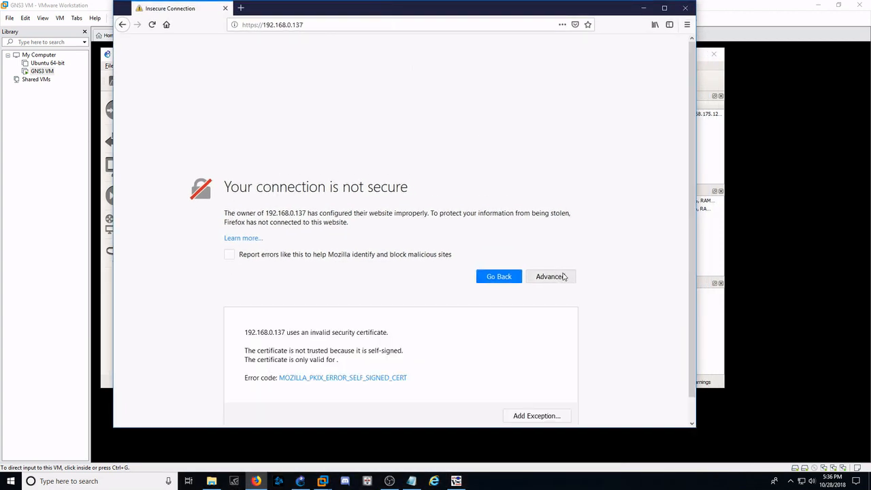
scroll(537, 401, down, 1)
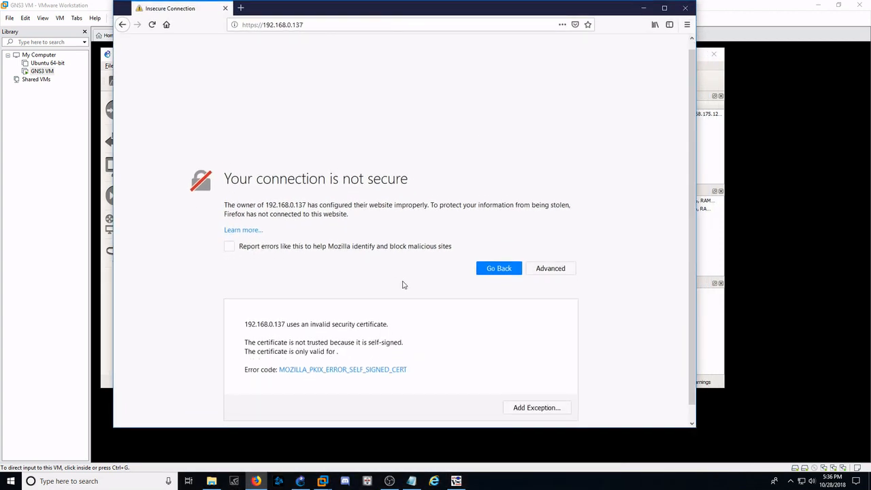
click(535, 392)
click(476, 294)
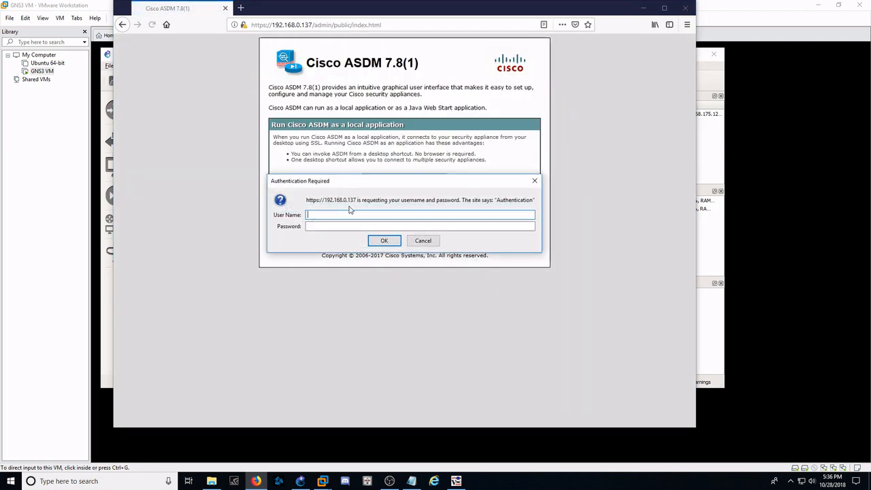
- Authenticate to the ASAv site as switches with the account password and decline saving the login in the browser
text(switches)
key(Tab)
text(•••••)
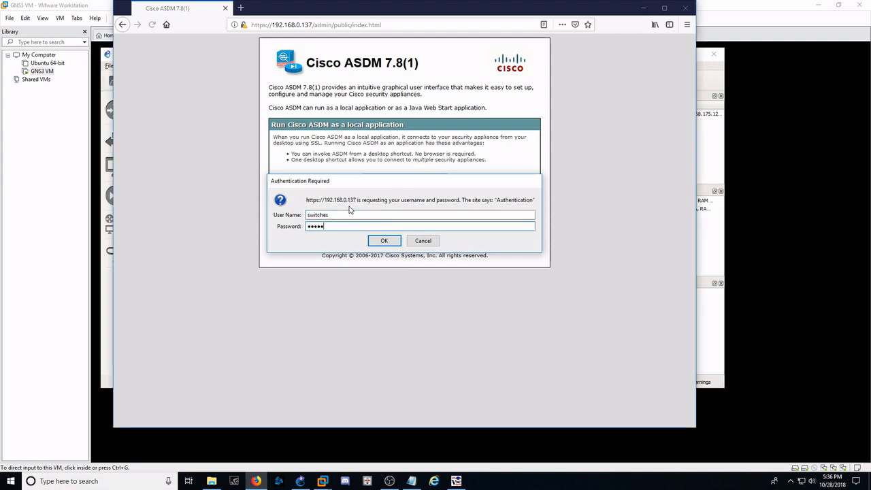
key(Return)
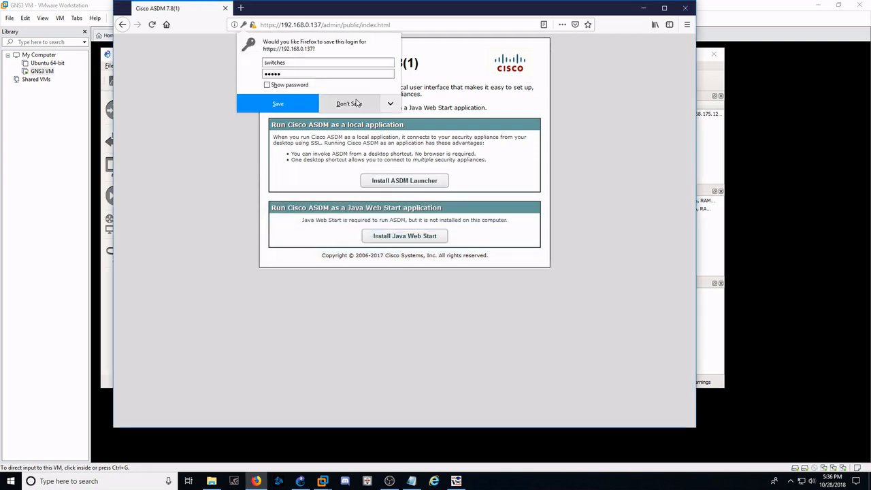
click(357, 103)
- Download the ASDM Launcher installer dm-launcher.msi from the ASAv page and open the downloaded file
click(417, 188)
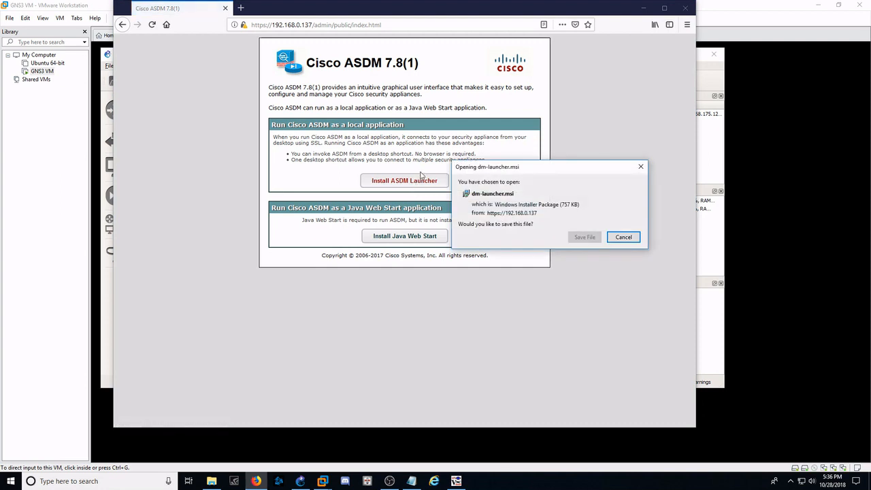
click(584, 237)
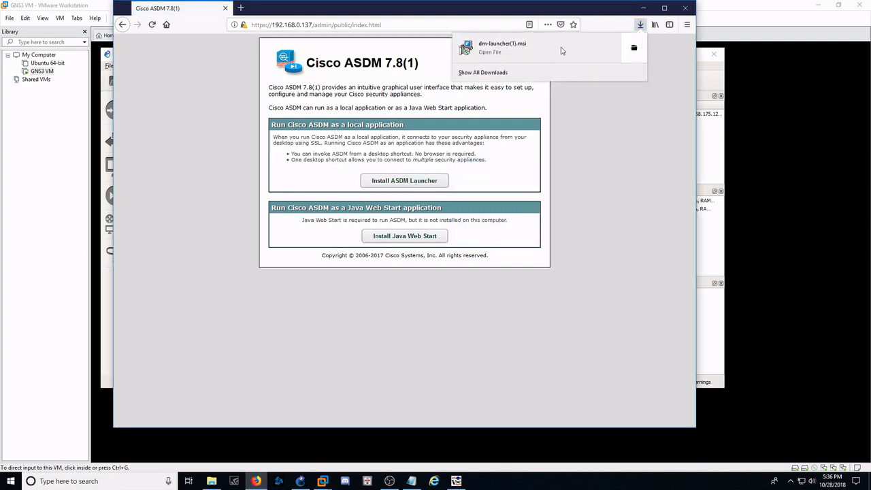
click(562, 49)
- Run the Cisco ASDM-IDM Launcher setup, keeping the destination folder C:\Program Files (x86)\Cisco Systems\ASDM\
click(384, 232)
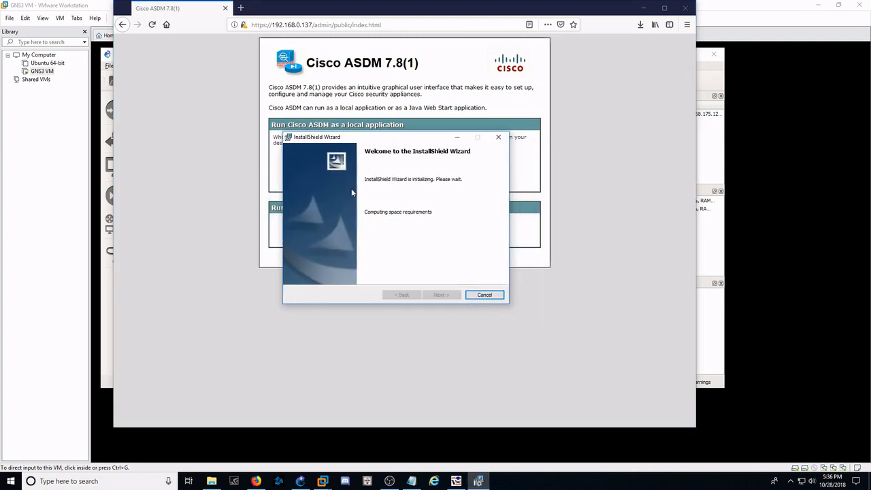
click(447, 298)
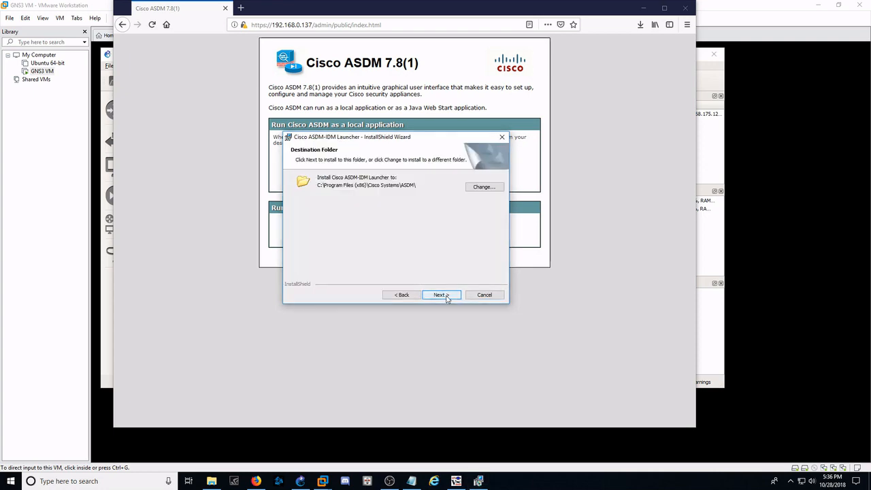
click(446, 296)
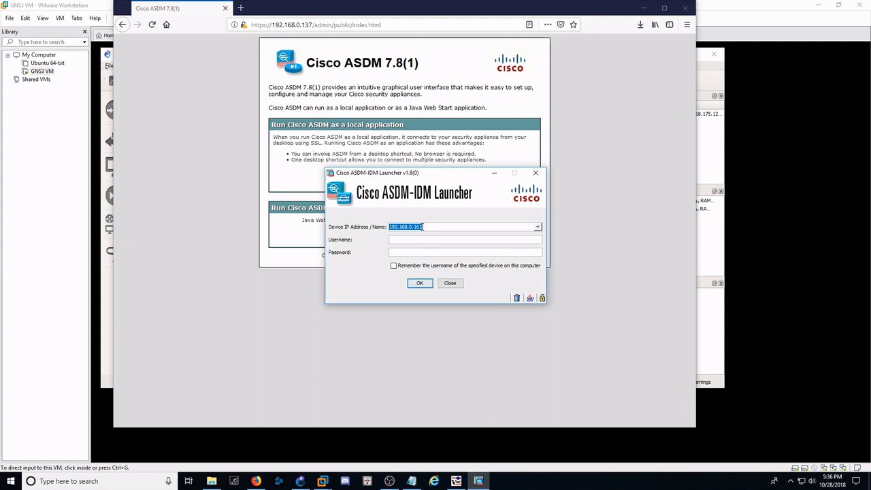
- Set the device IP address in the ASDM-IDM Launcher to 192.168.0.137
click(422, 226)
double_click(417, 227)
text(13)
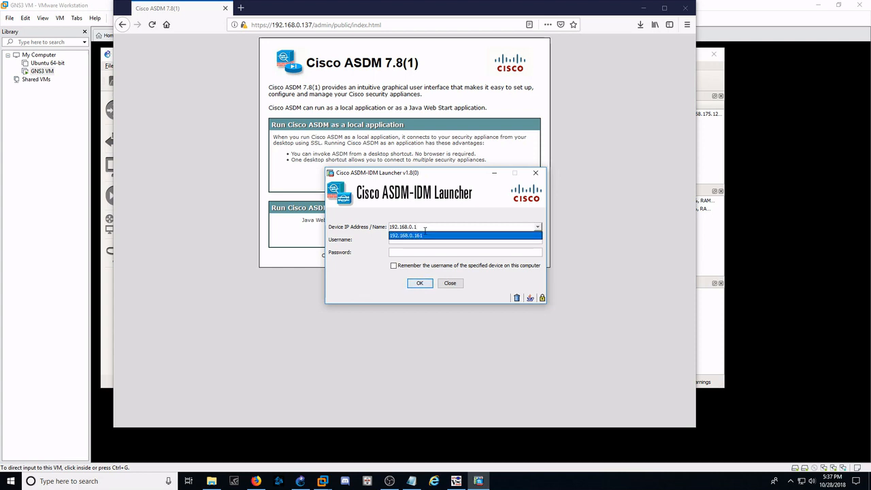
text(7)
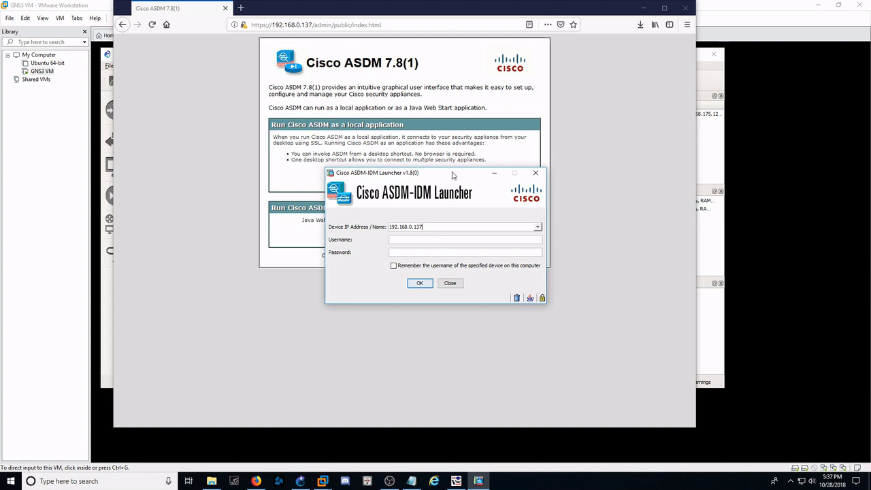
- Log in to the ASDM-IDM Launcher as switches with the account password and continue despite the untrusted certificate
click(424, 237)
text(switches)
click(275, 23)
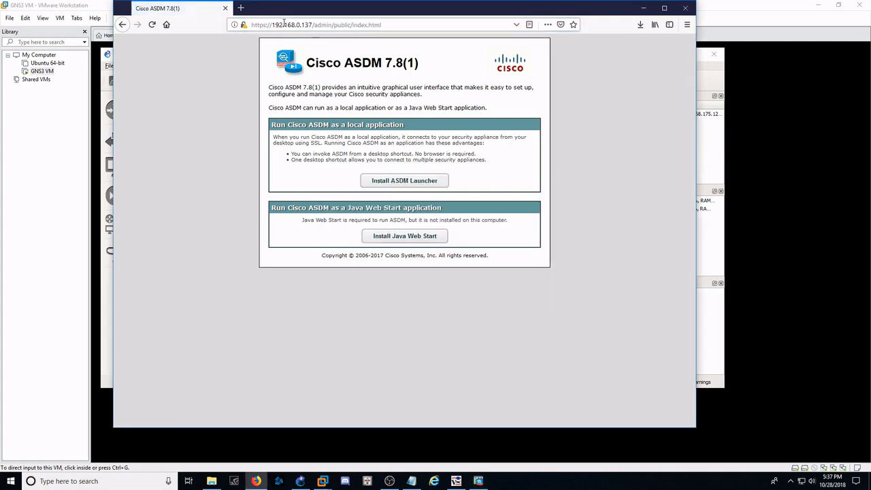
click(480, 482)
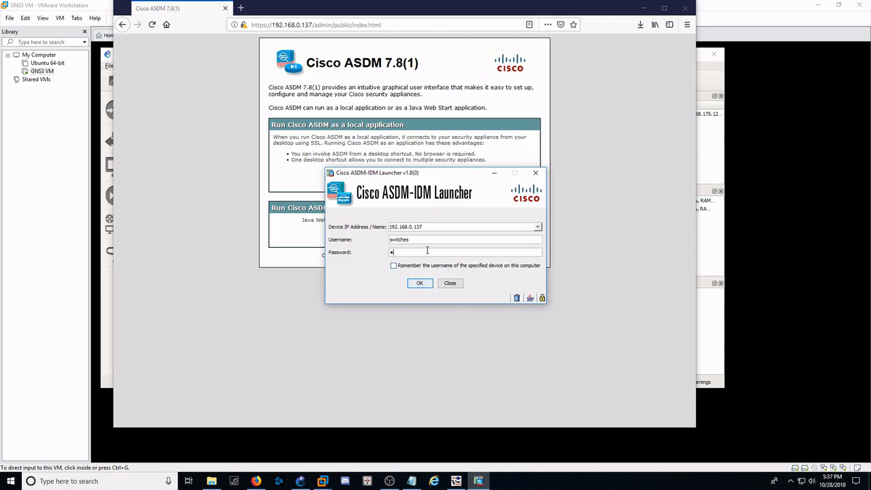
key(Return)
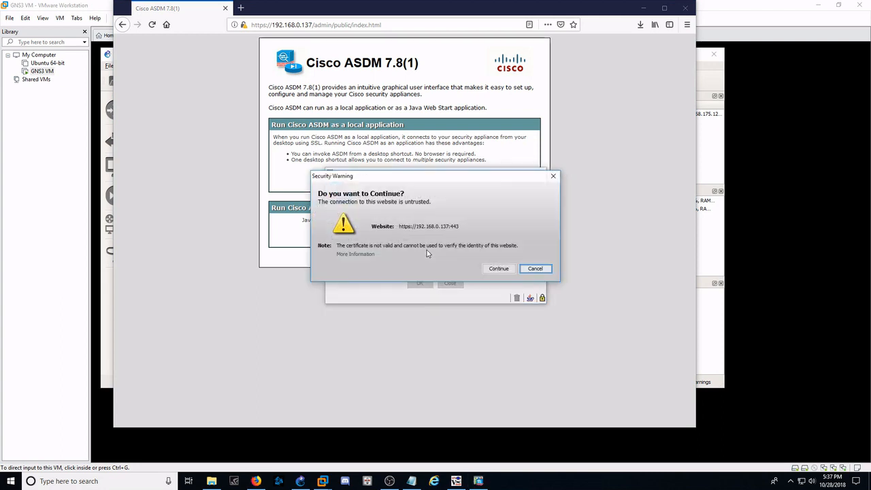
click(498, 268)
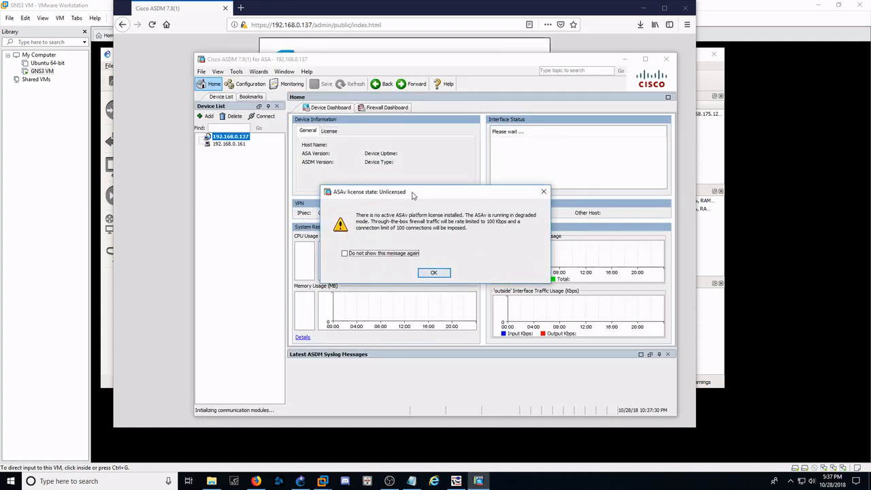
- Dismiss the ASAv unlicensed state warning and the login history message in ASDM
drag(410, 196, 390, 189)
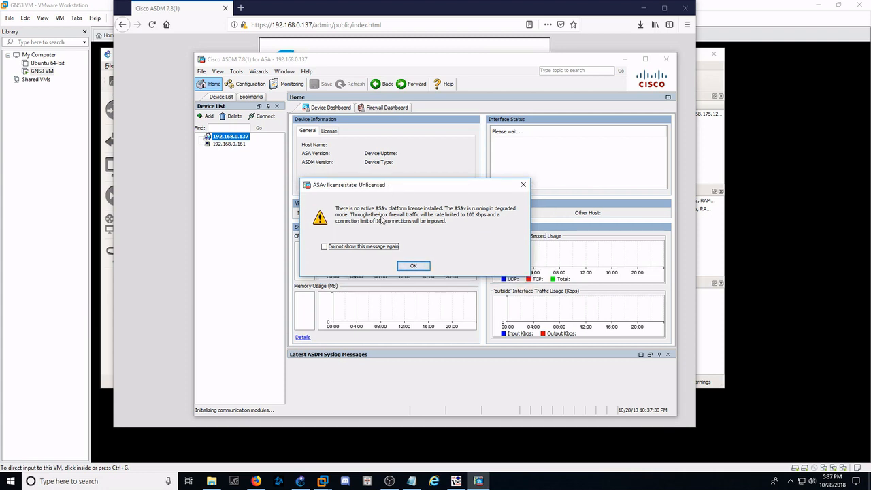
click(413, 266)
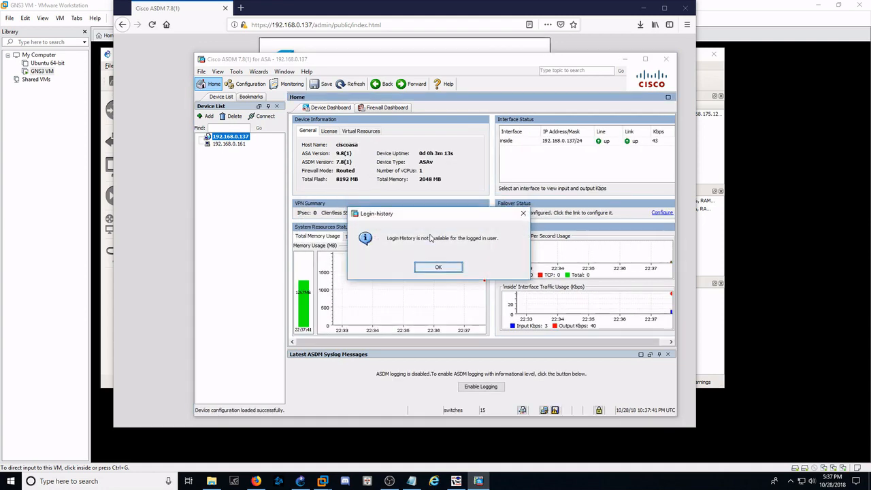
click(436, 264)
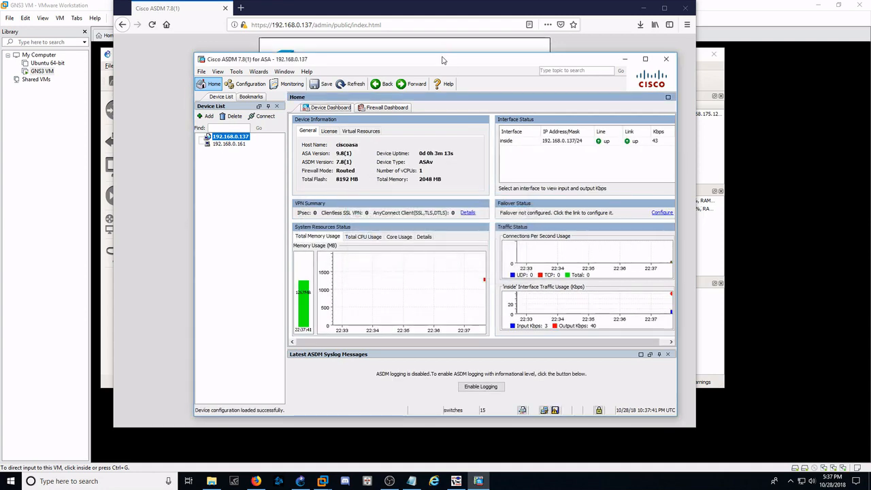
- Minimize the browser and reposition the ASDM window over the GNS3 workspace
drag(440, 62, 404, 80)
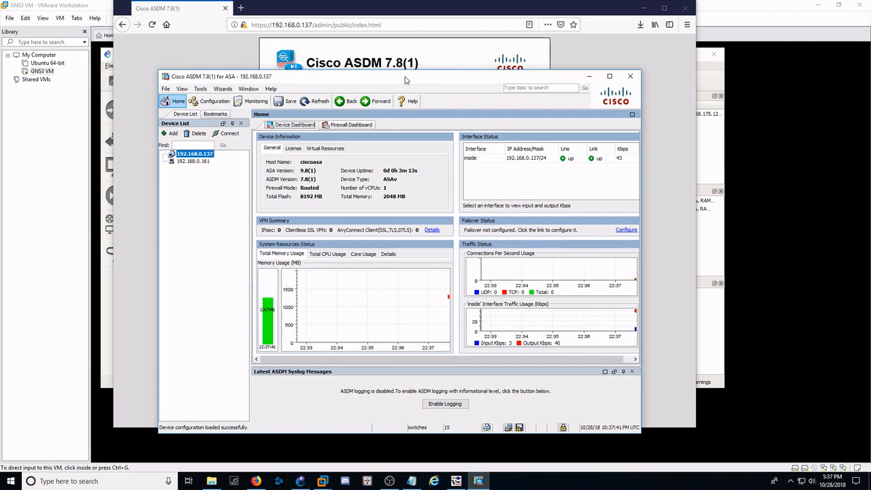
click(643, 7)
drag(520, 77, 586, 184)
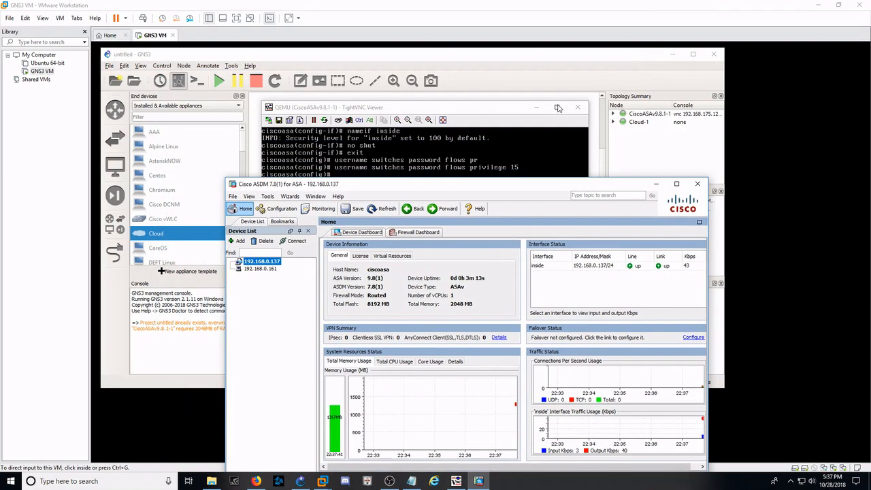
drag(530, 192, 518, 105)
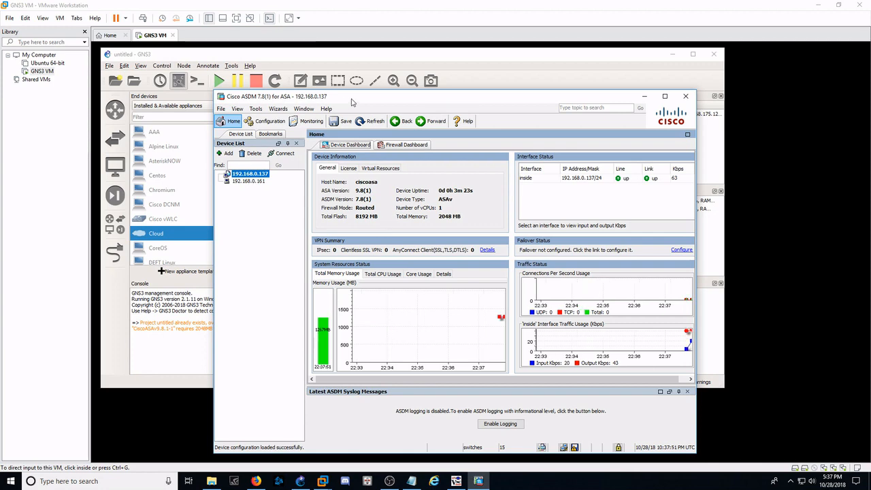
drag(361, 102, 351, 89)
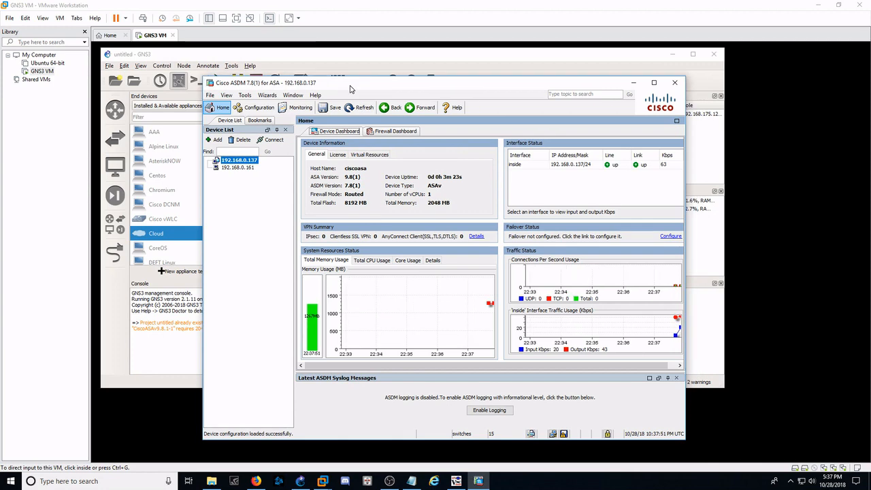